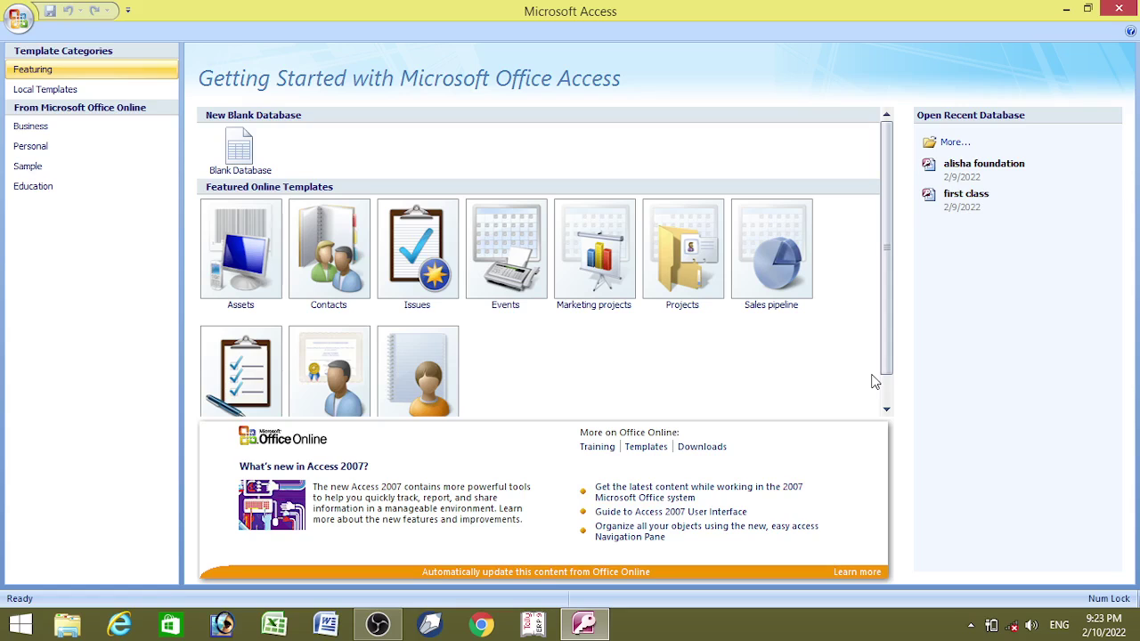
- Create a new blank database with the file name '2nd class'
left_click(252, 152)
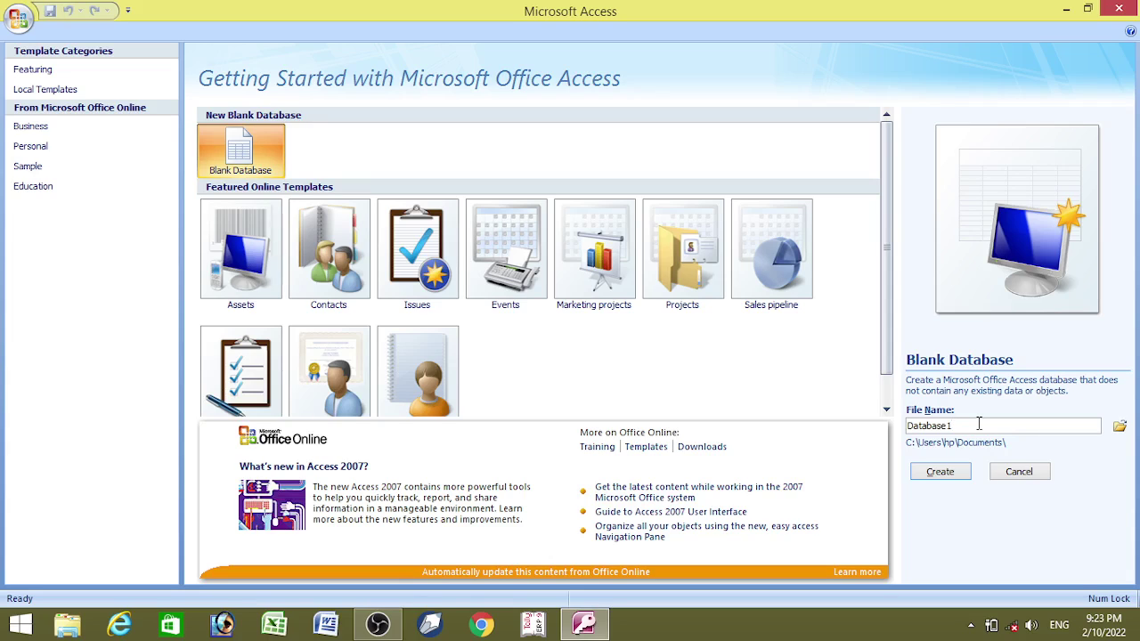
key("BackSpace")
key("BackSpace")
key("BackSpace")
key("BackSpace")
key("BackSpace")
key("BackSpace")
key("BackSpace")
key("BackSpace")
key("BackSpace")
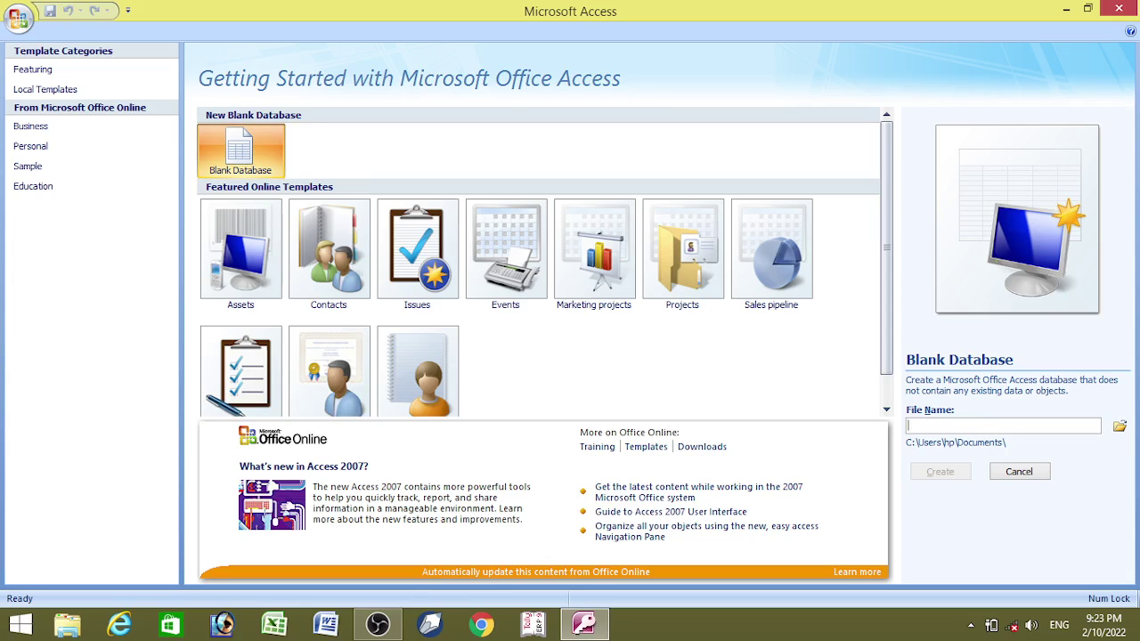
type("2nd class")
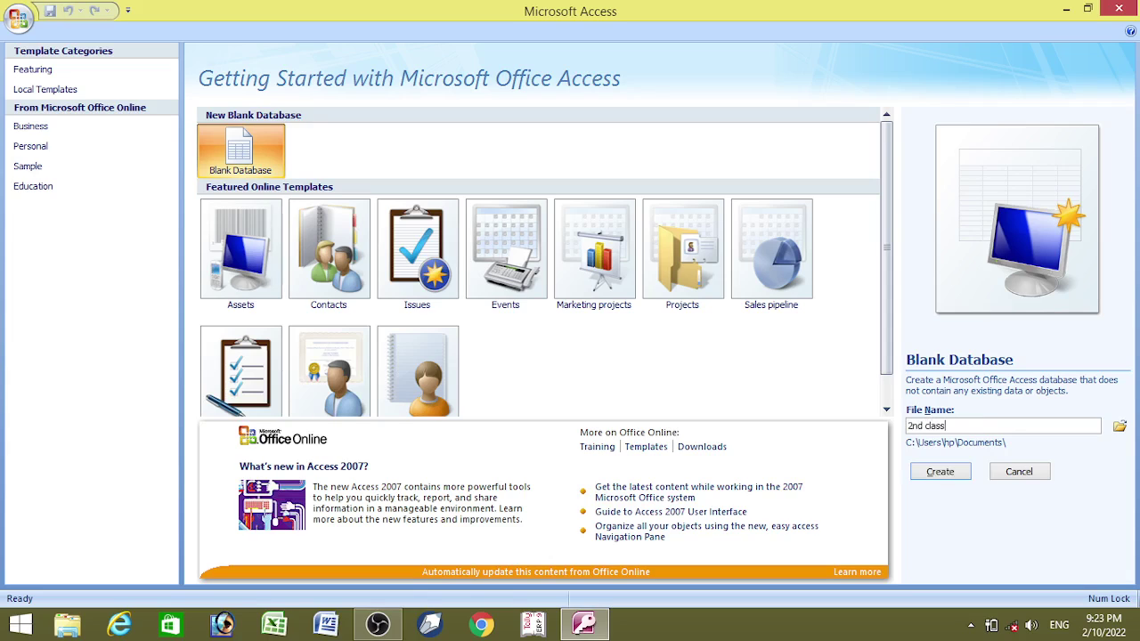
left_click(940, 473)
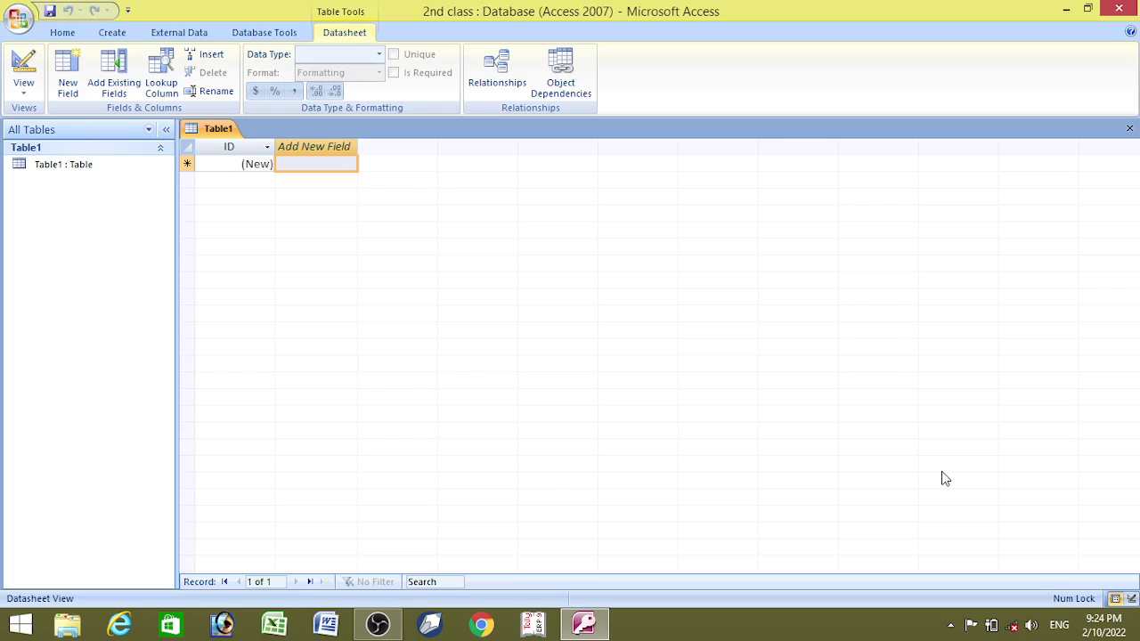
- Switch Table1 to Design View, saving it under the name Table1
left_click(58, 168)
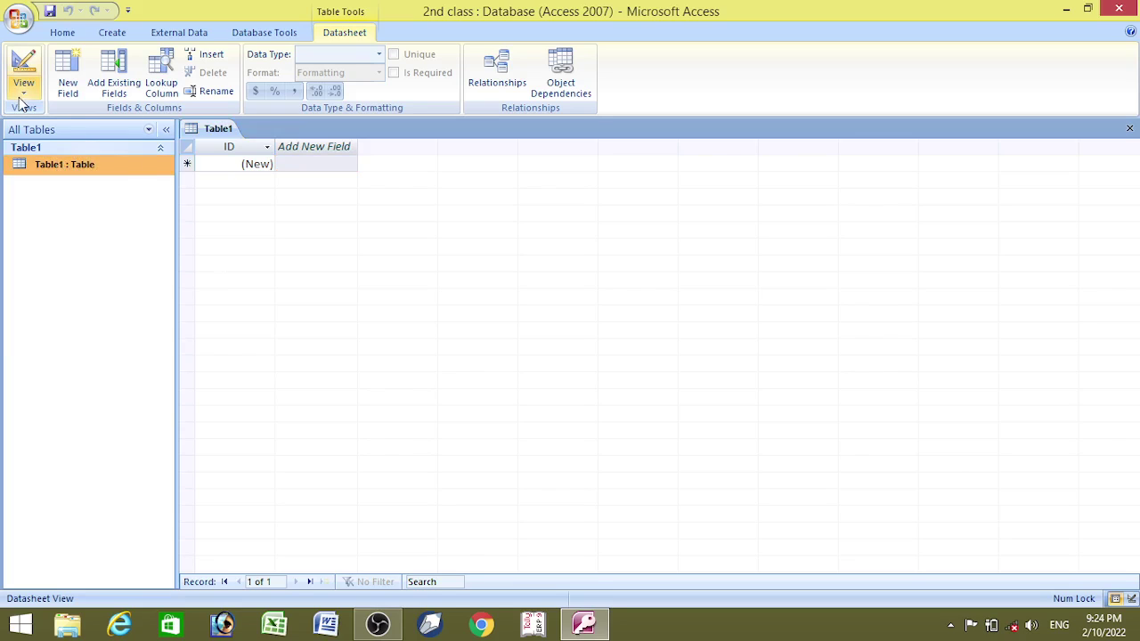
left_click(23, 84)
left_click(66, 162)
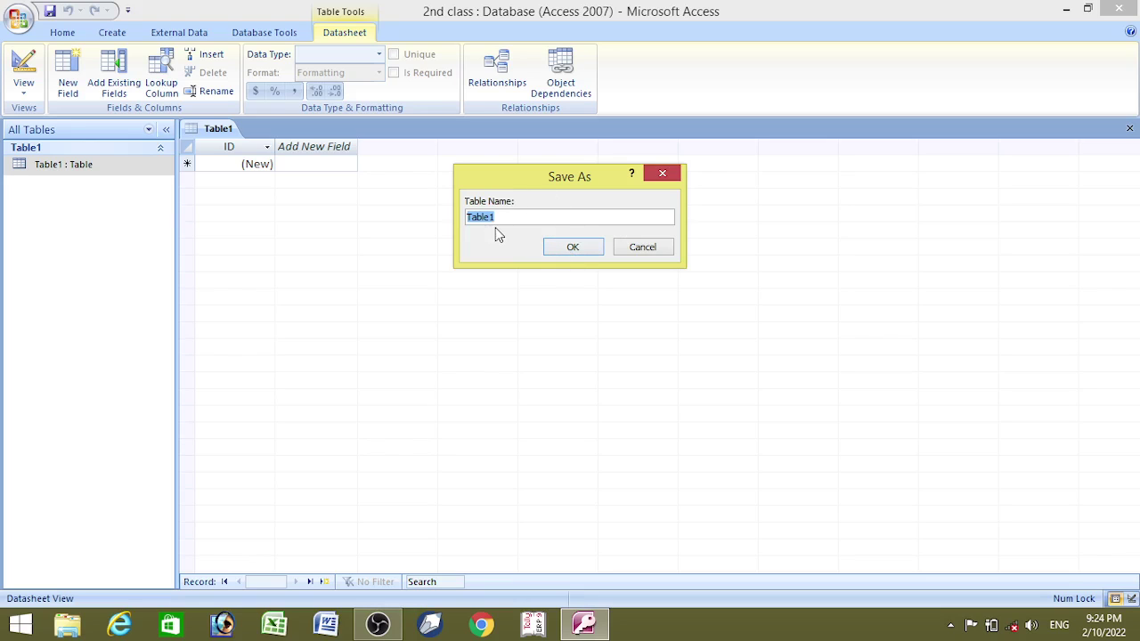
left_click(559, 248)
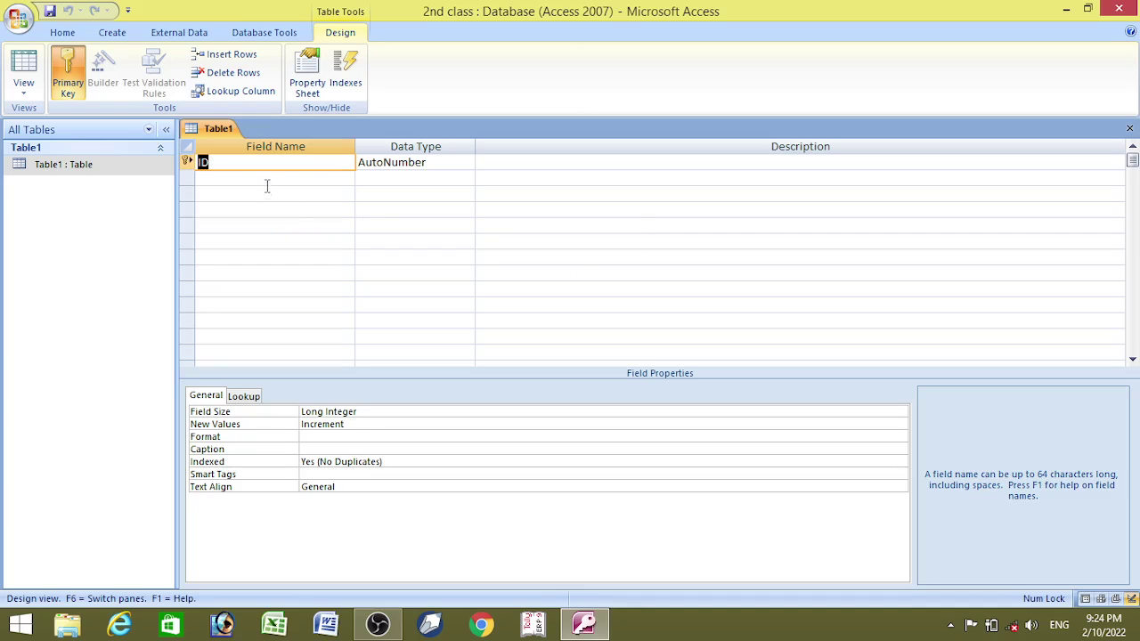
- Add a NAME OF STUDENT field with the Text data type below ID
left_click(266, 178)
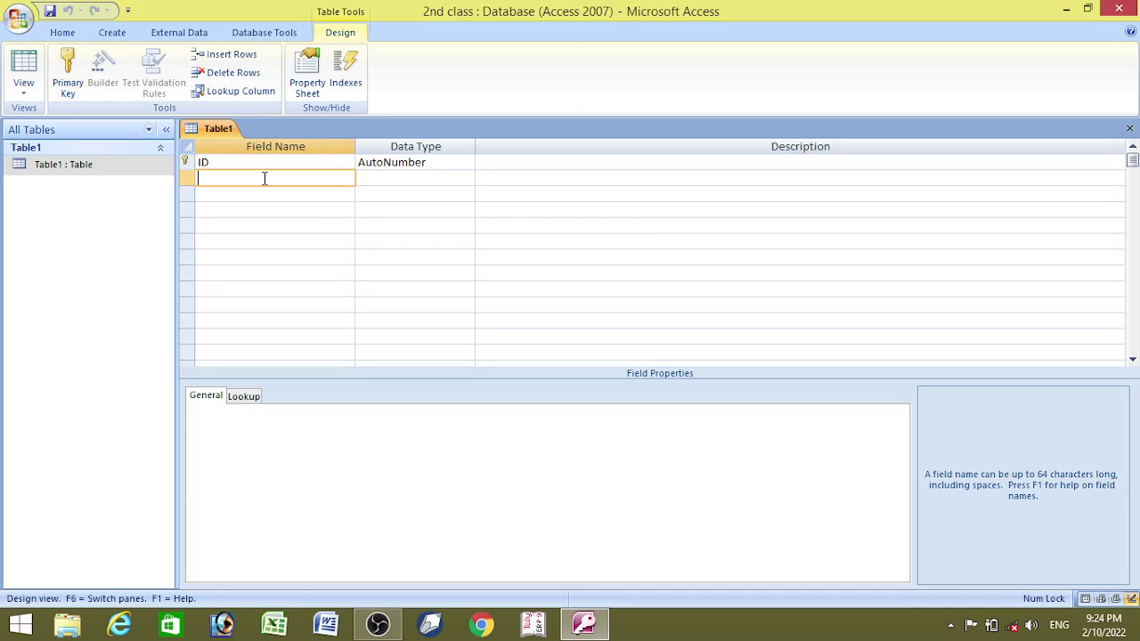
key("Caps_Lock")
type("NAME OF STUDENT")
key("BackSpace")
key("BackSpace")
key("BackSpace")
key("BackSpace")
key("BackSpace")
type("UDENT")
left_click(384, 178)
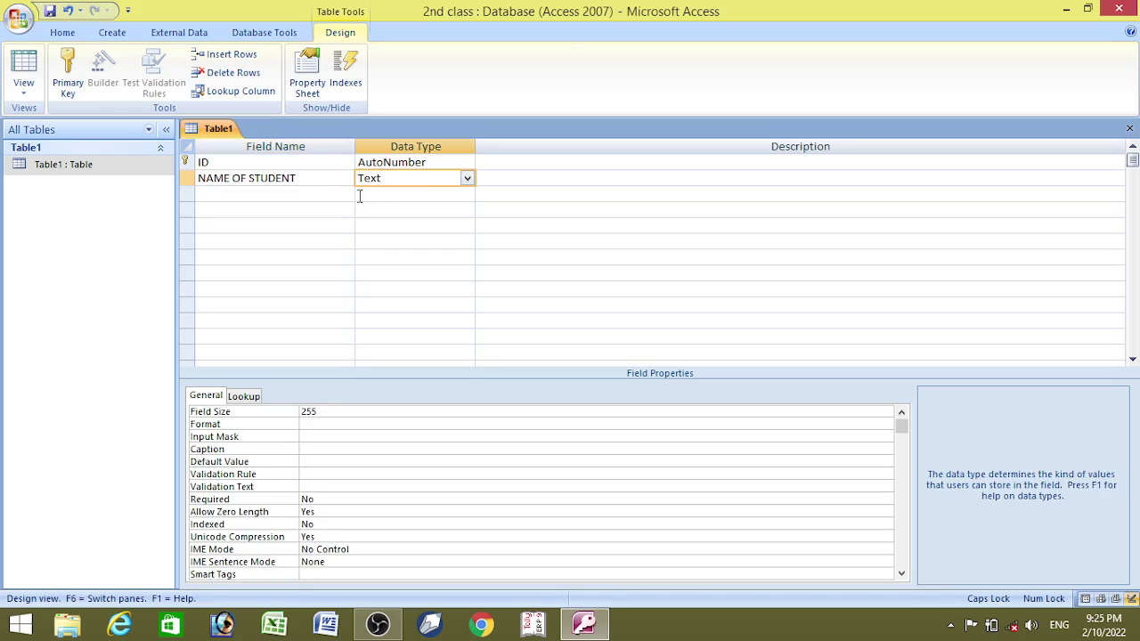
- Add a ROLL NUMBER field with the Number data type
left_click(320, 194)
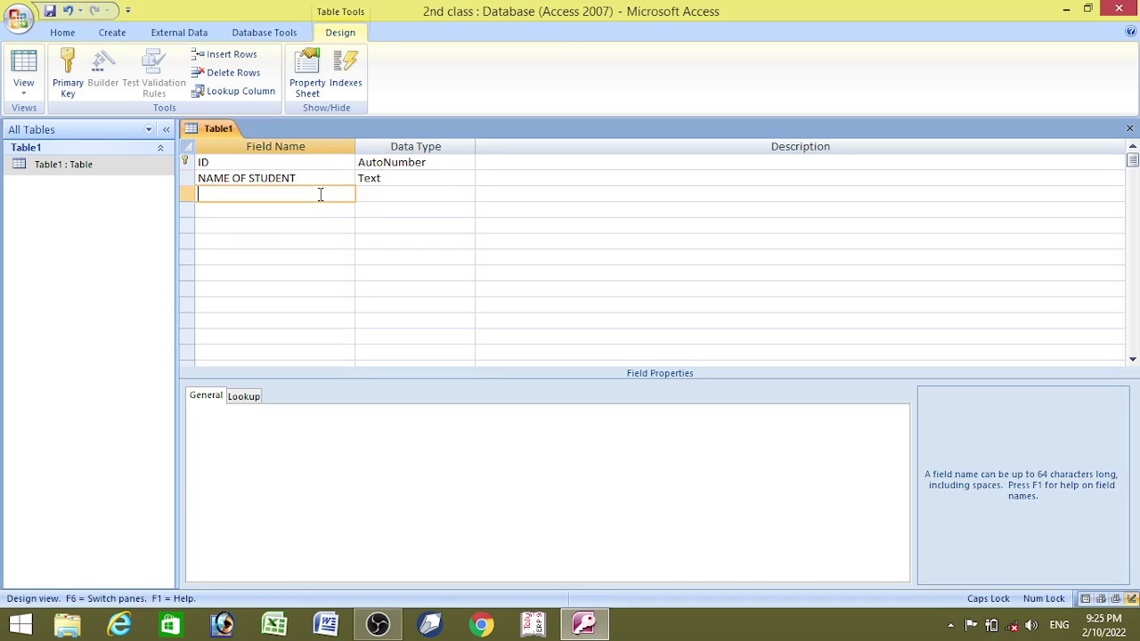
type("ROLL NUMBER")
left_click(365, 193)
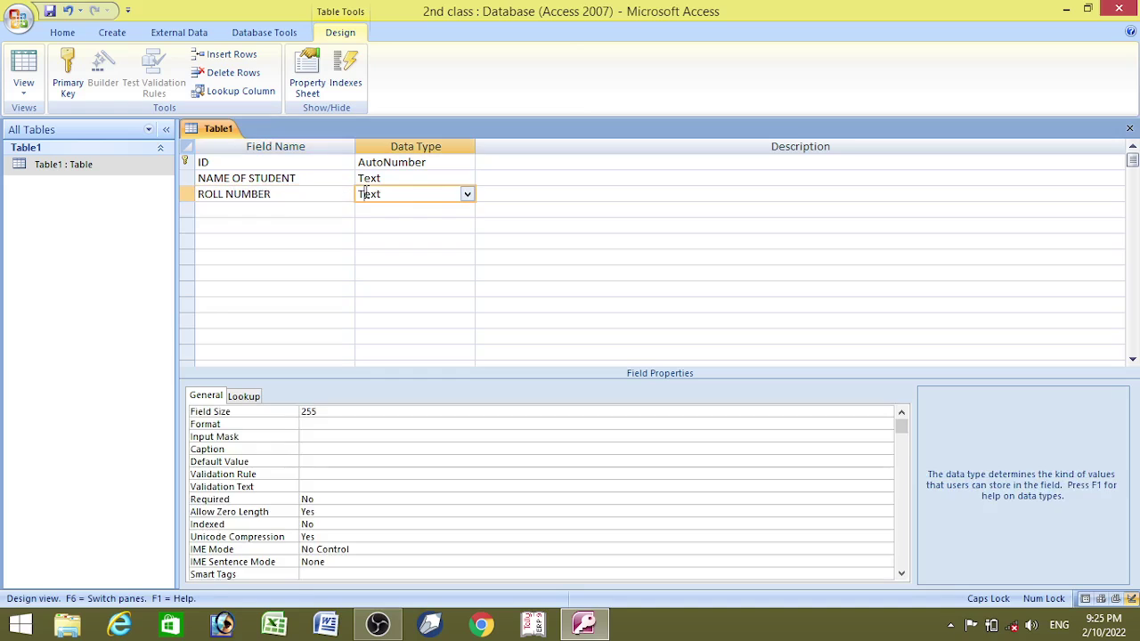
left_click(465, 193)
left_click(422, 240)
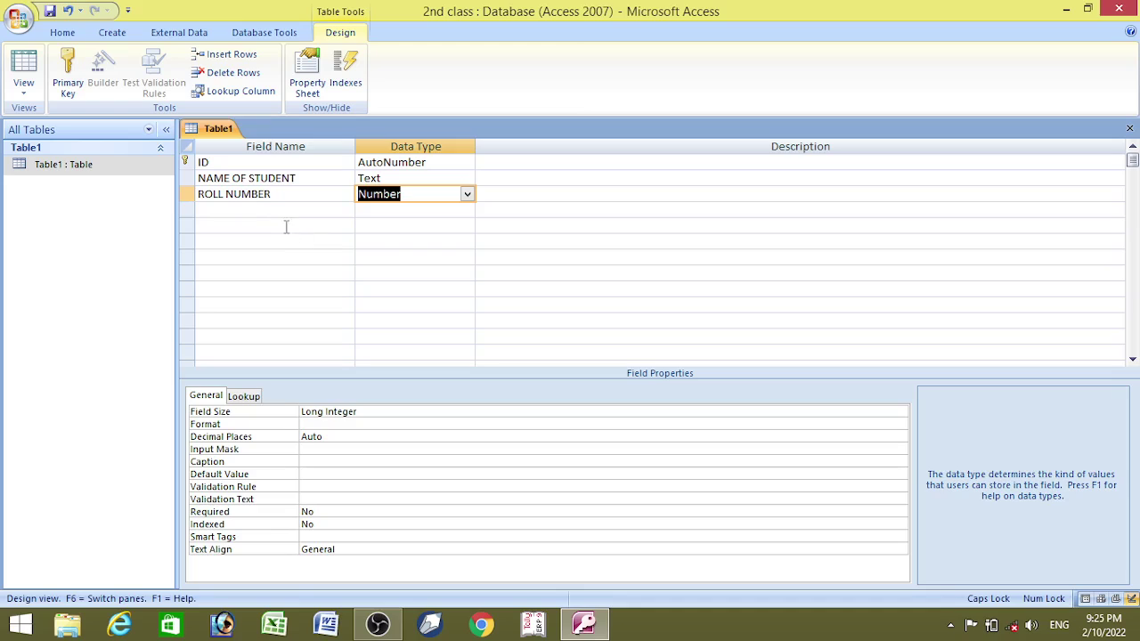
- Add ADDRESS and MOBILE NO fields, both as Text
left_click(254, 210)
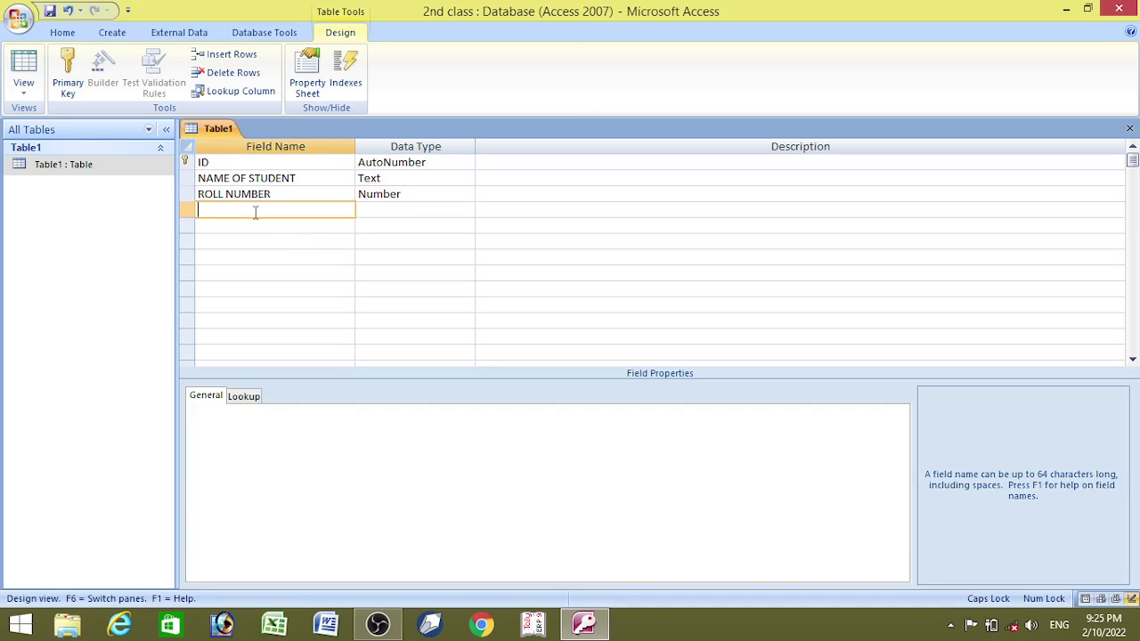
type("ADDRESS")
key("Tab")
key("Down")
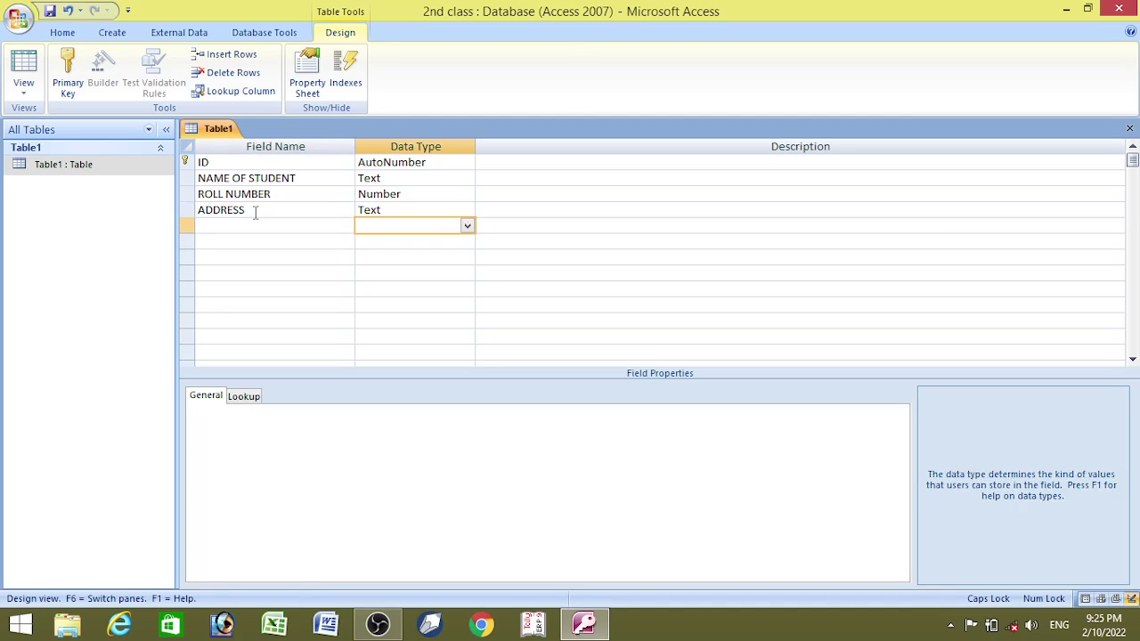
key("Left")
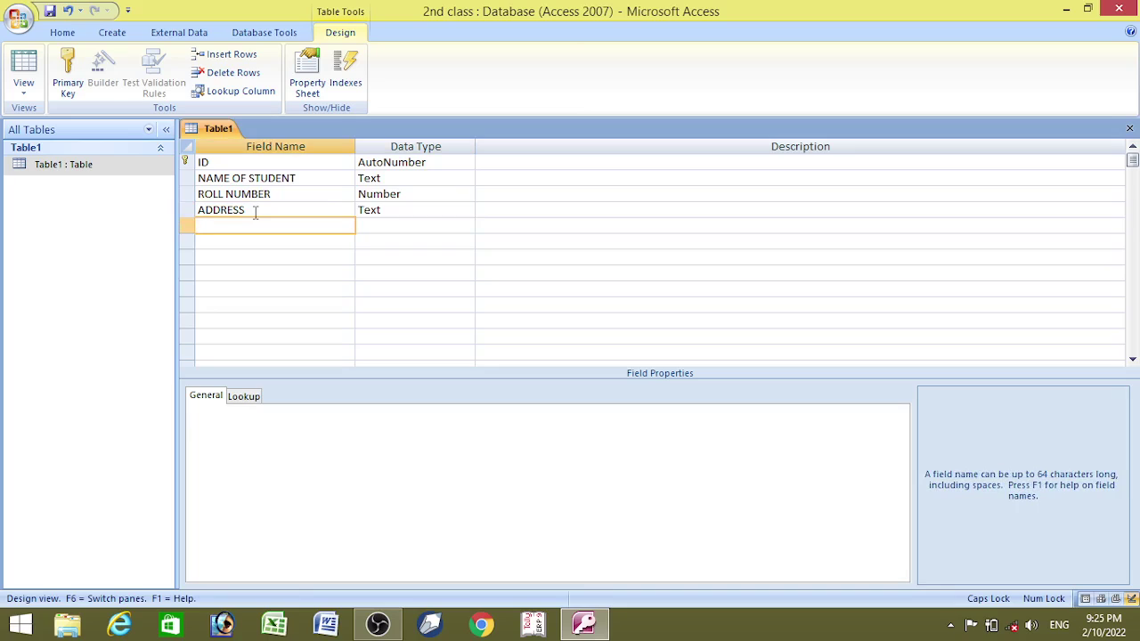
type("MOBILE")
key("BackSpace")
key("BackSpace")
key("BackSpace")
key("BackSpace")
key("BackSpace")
type("ILE NO")
key("Tab")
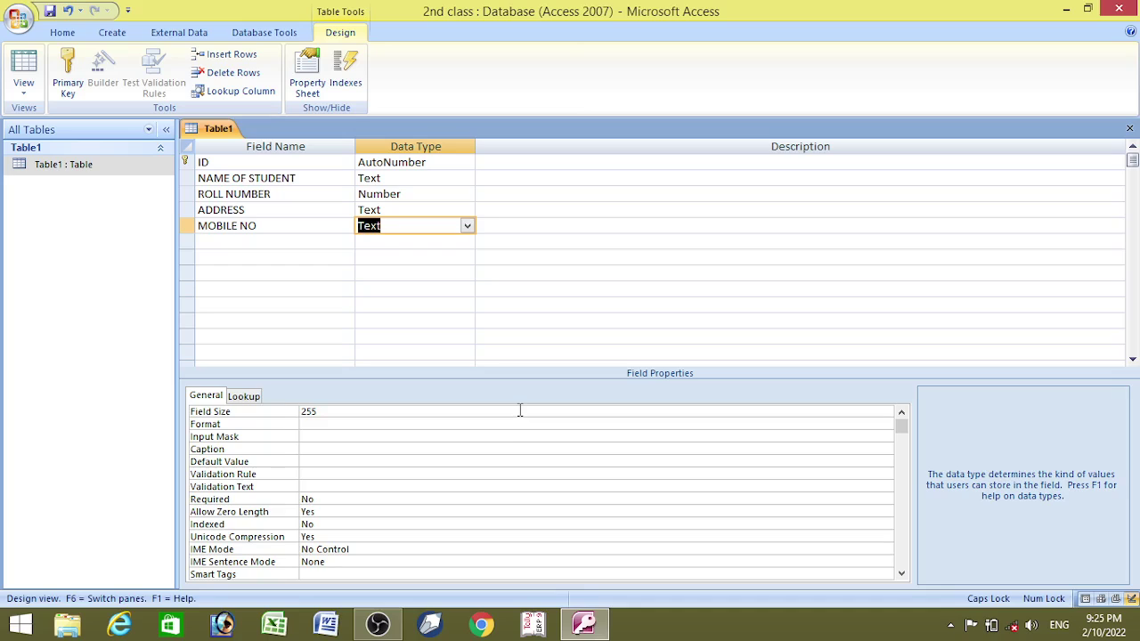
- Keep MOBILE NO as a Text field after briefly setting it to Number
left_click(467, 226)
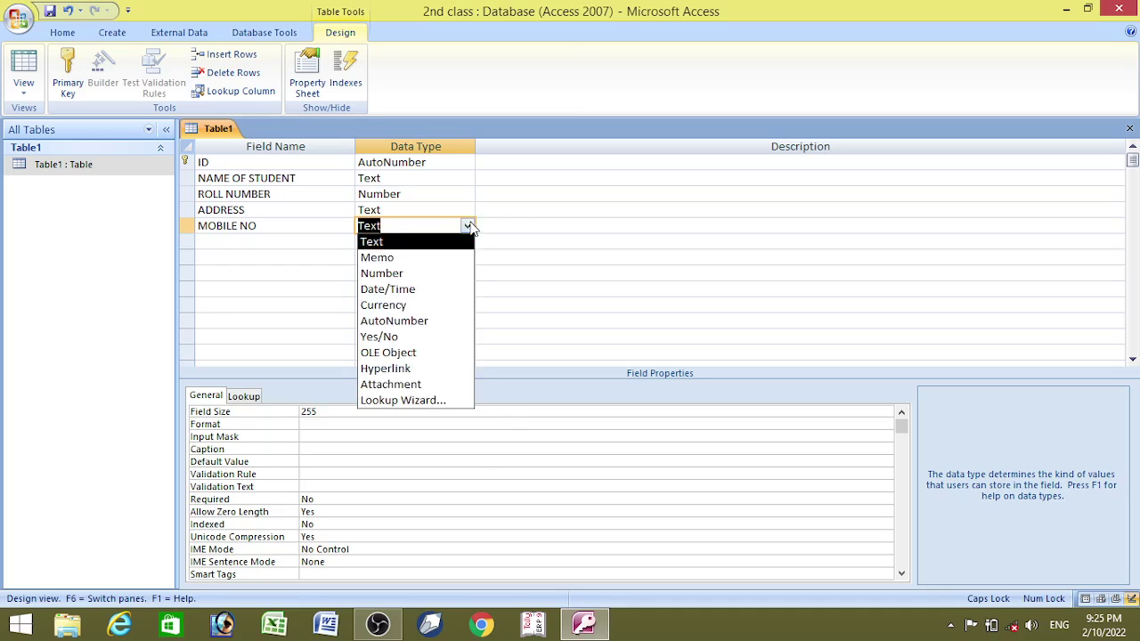
left_click(434, 279)
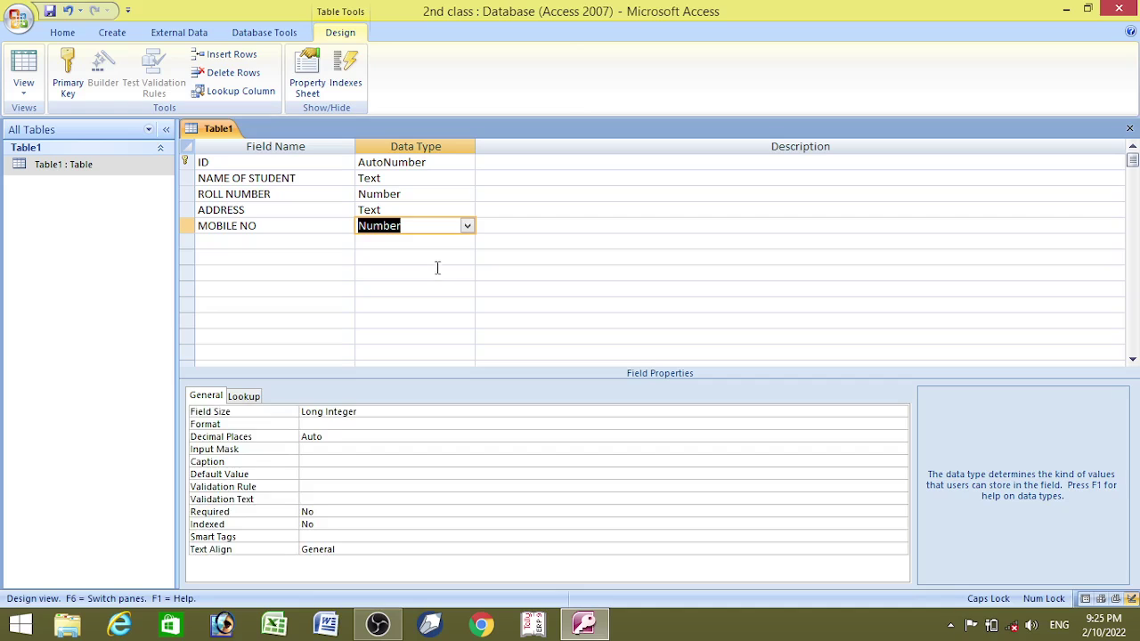
left_click(468, 226)
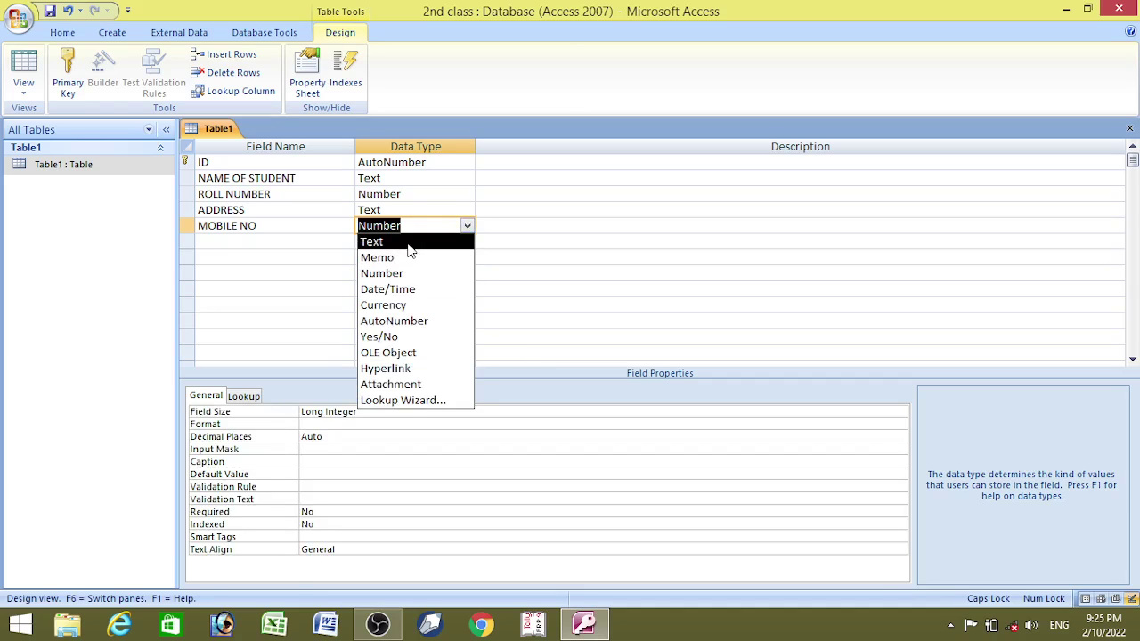
left_click(410, 243)
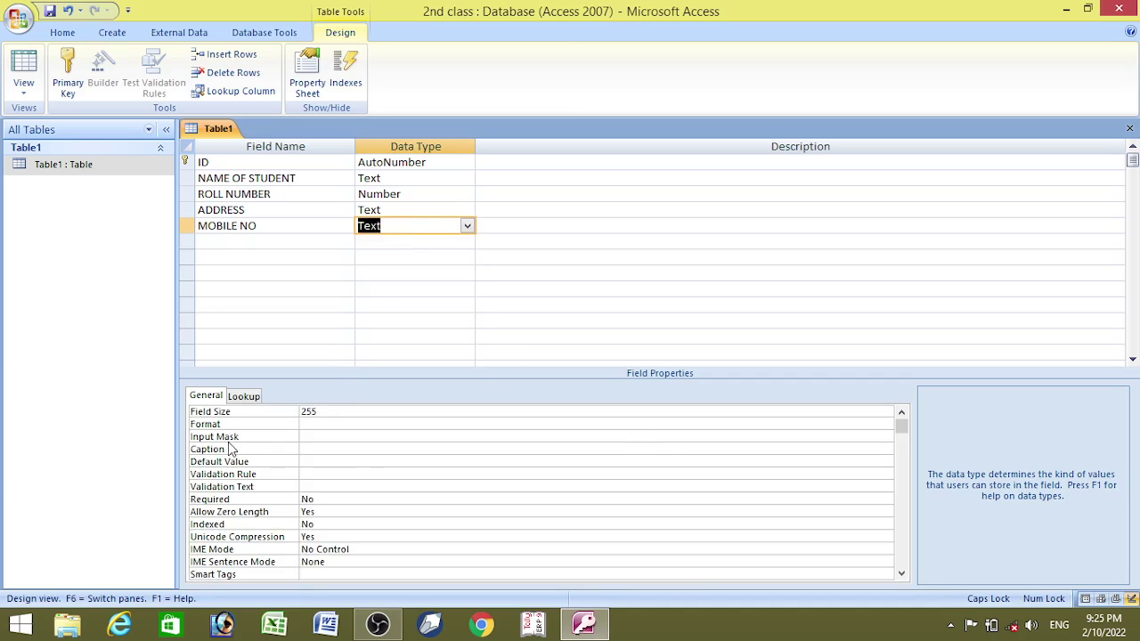
- Give MOBILE NO the Social Security Number input mask 000-00-0000, stored without symbols
left_click(323, 438)
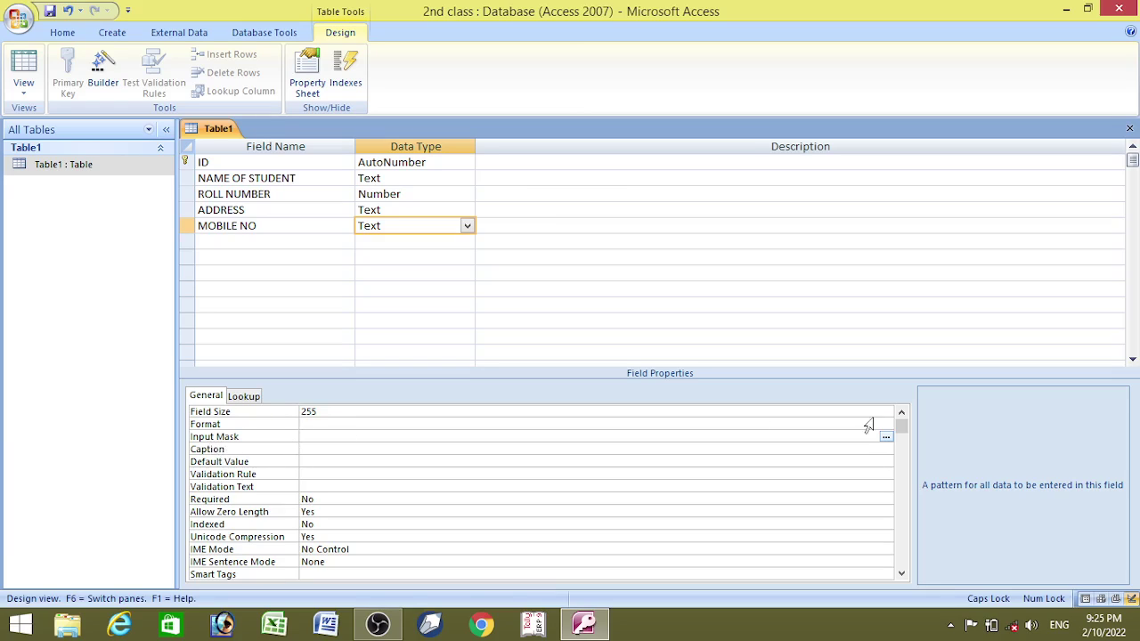
left_click(886, 437)
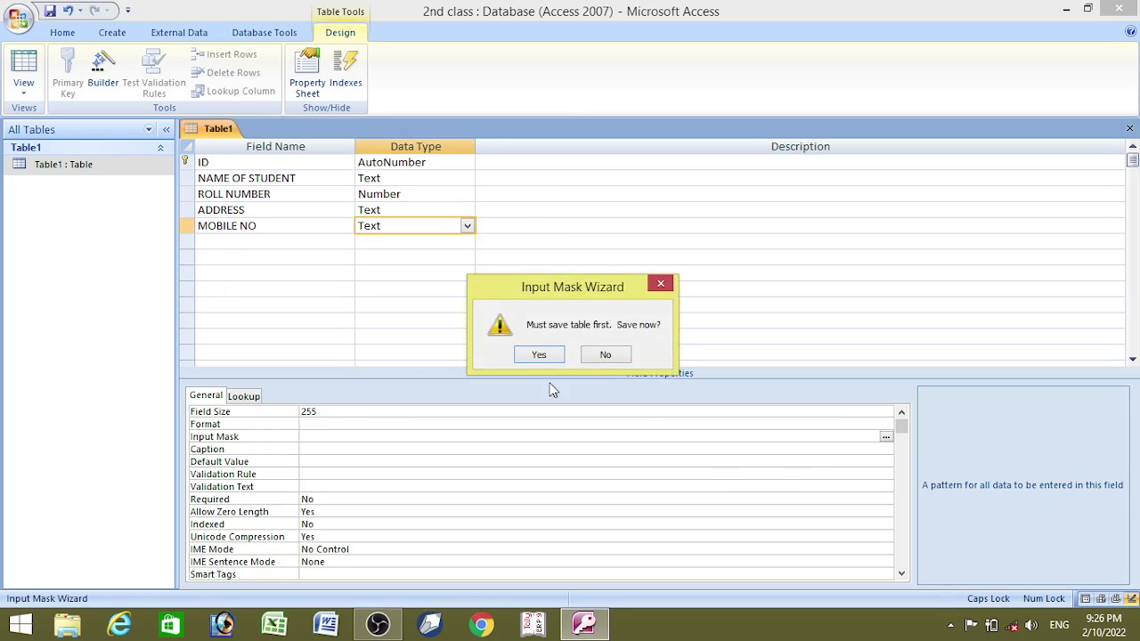
left_click(540, 355)
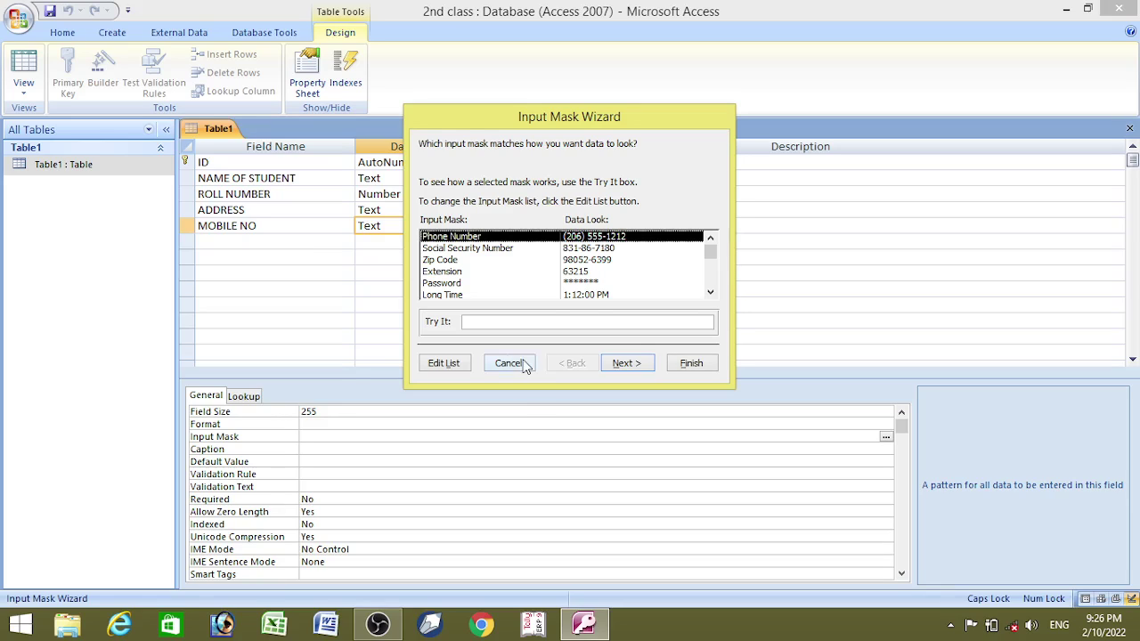
left_click(495, 254)
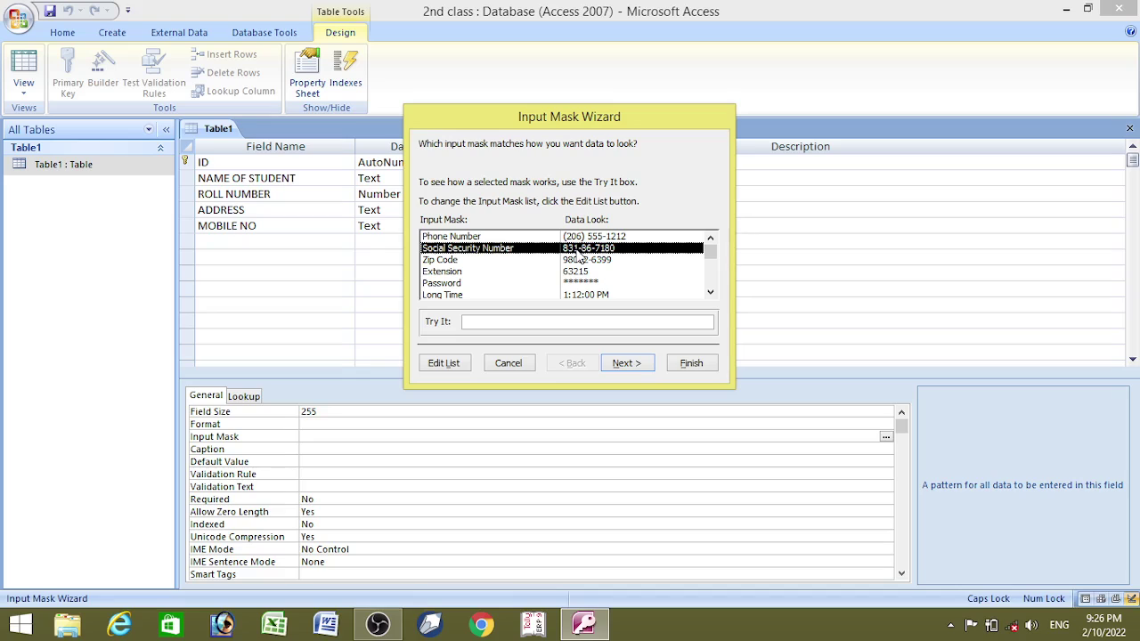
left_click(628, 365)
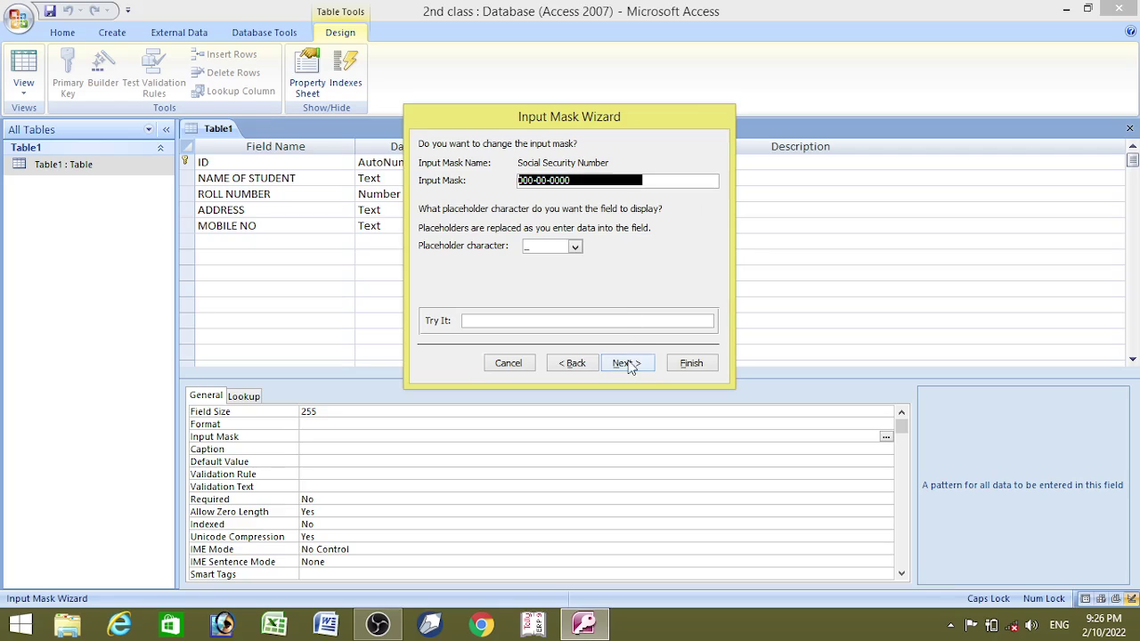
left_click(625, 362)
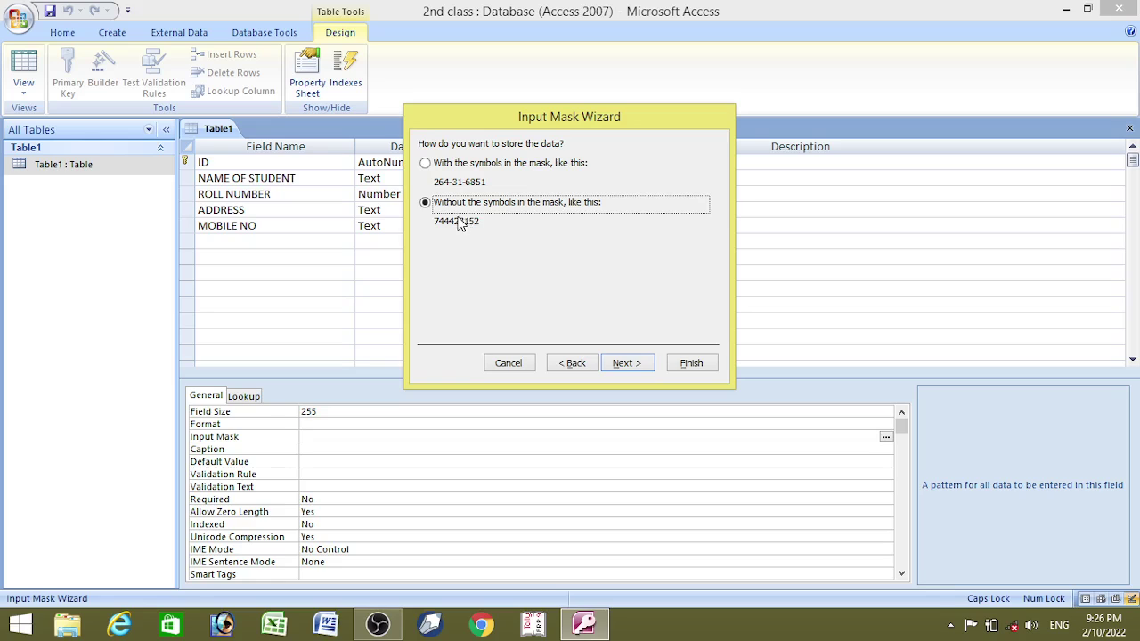
left_click(625, 361)
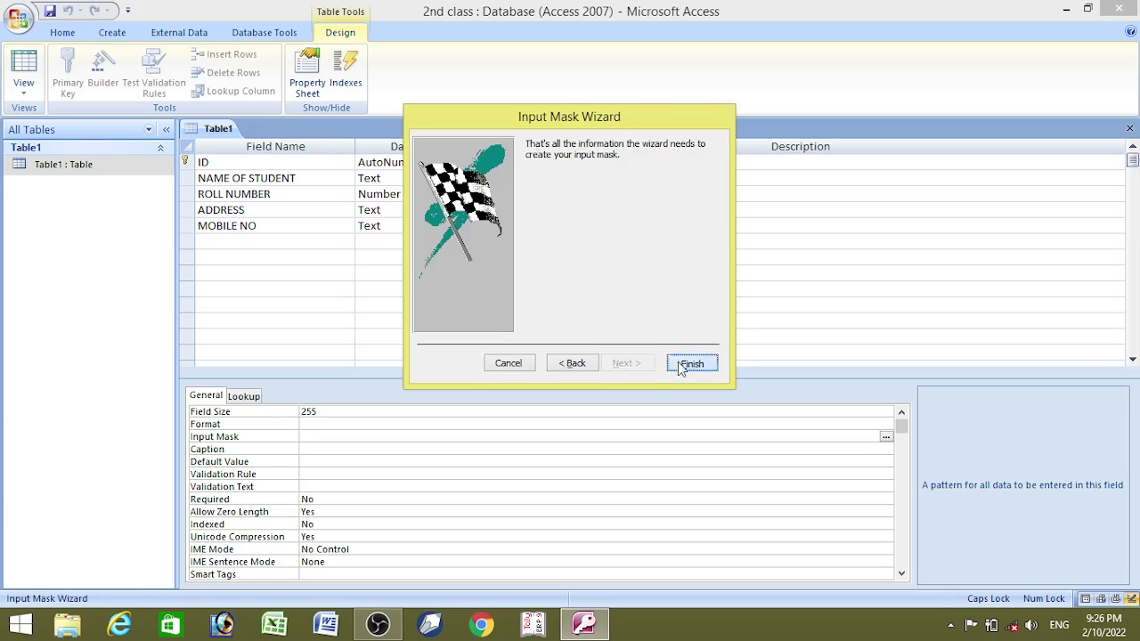
left_click(679, 363)
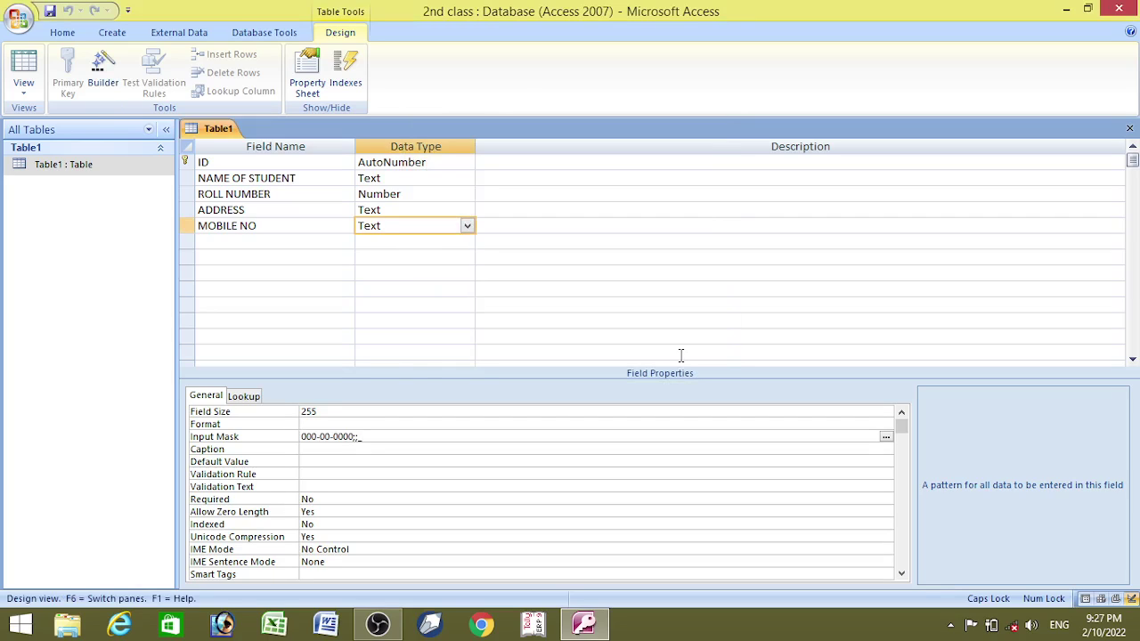
- Add FATHER NAME and MOTHER NAME Text fields, then save and switch to Datasheet View
left_click(296, 246)
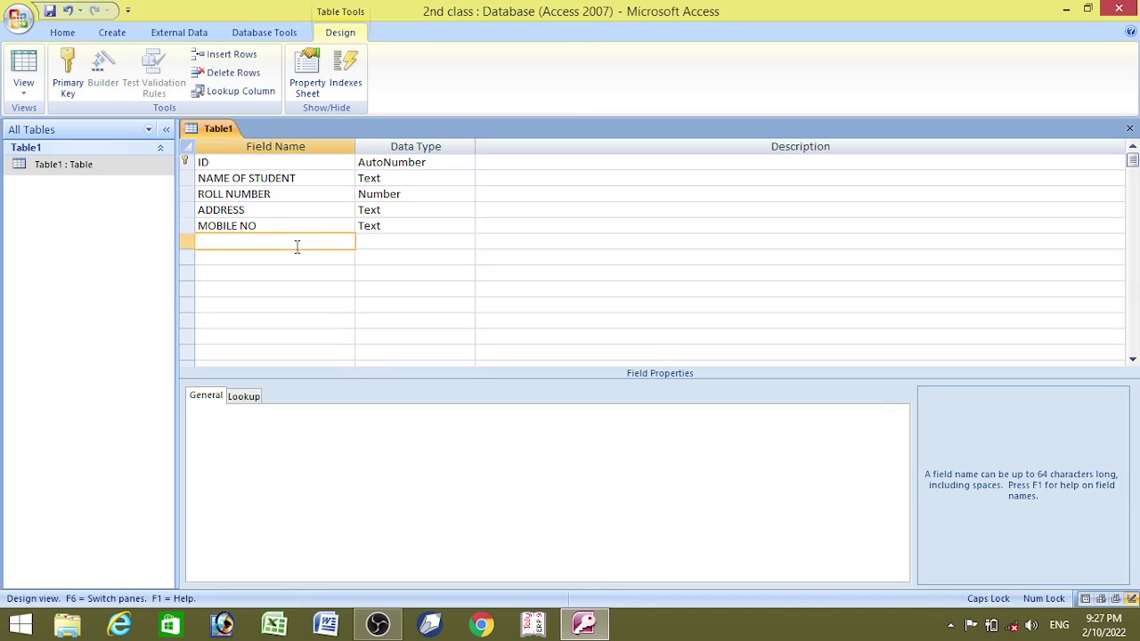
type("FATHER NAME")
left_click(371, 246)
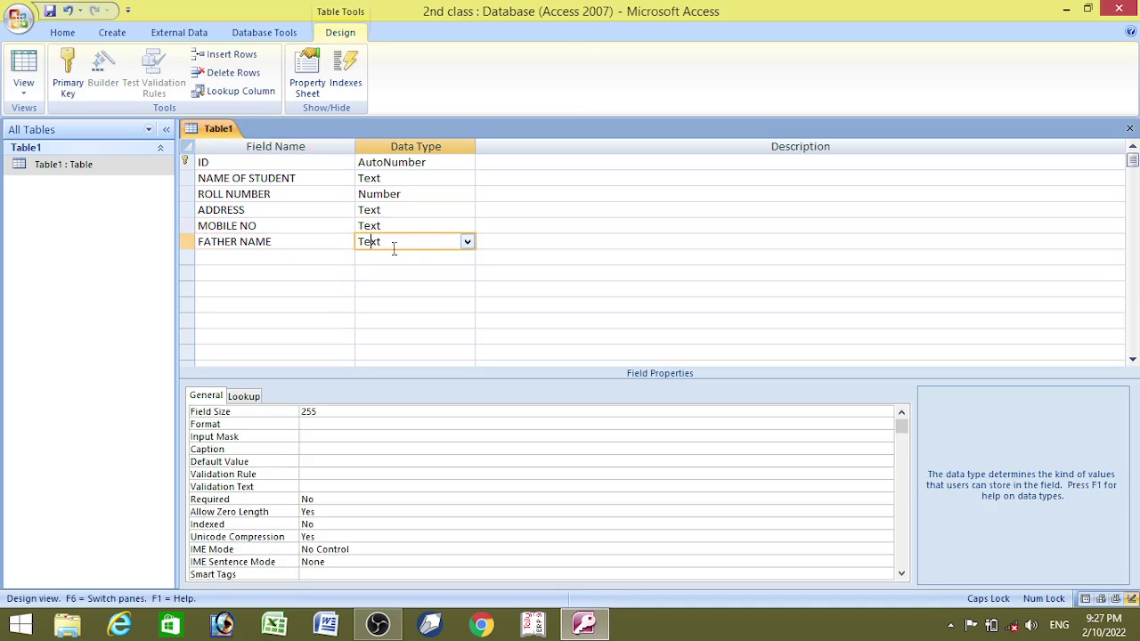
left_click(281, 256)
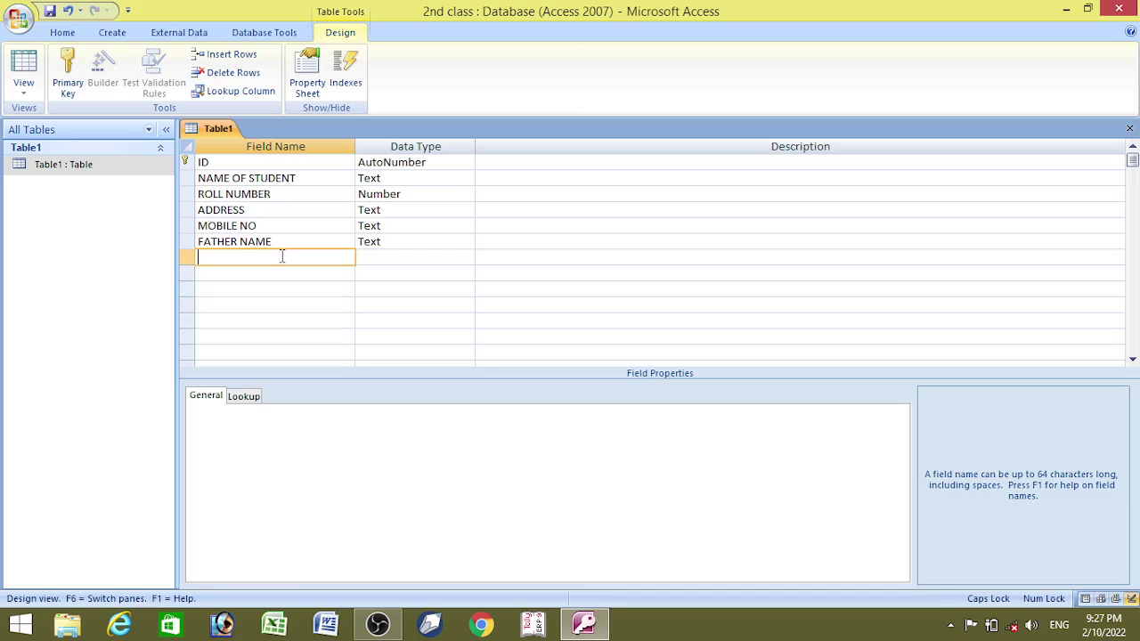
type("MOTHER NAME")
left_click(397, 256)
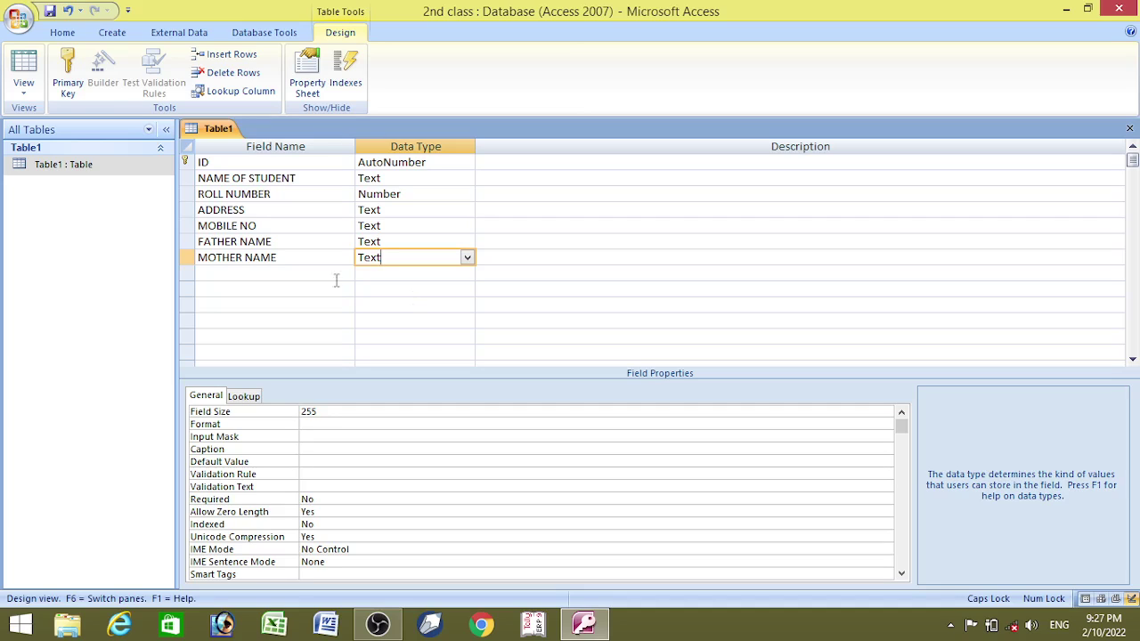
left_click(25, 66)
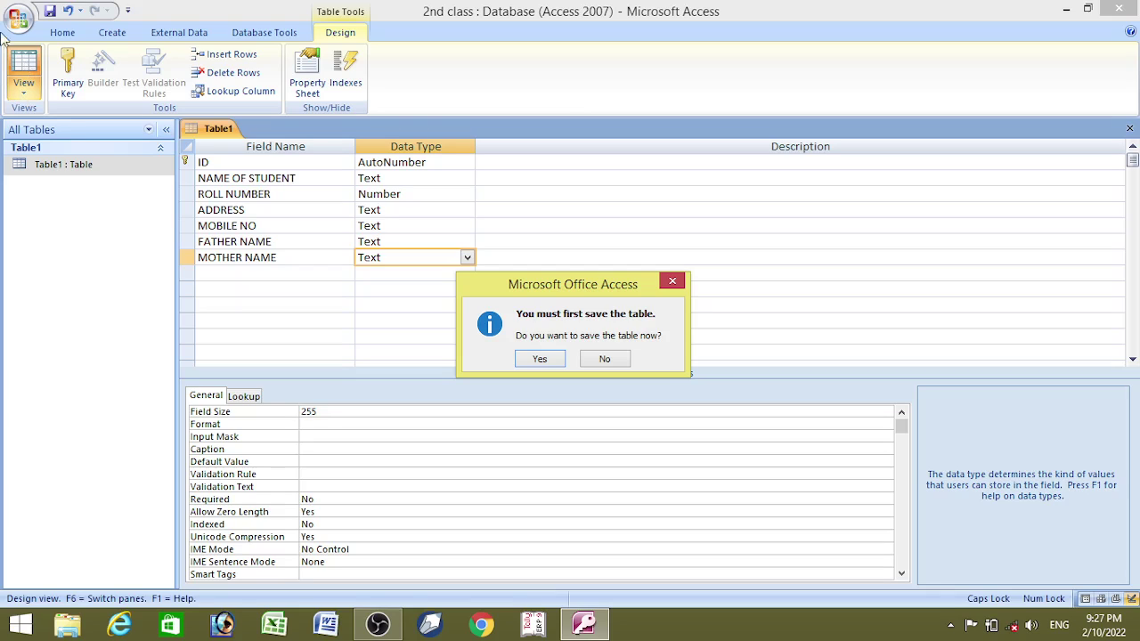
left_click(542, 357)
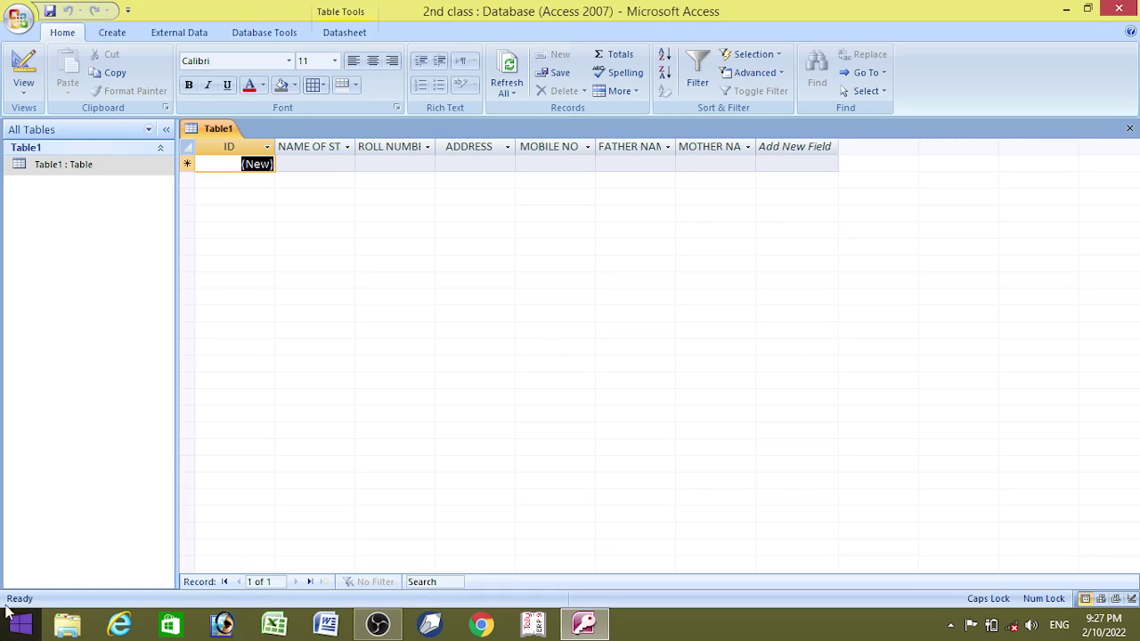
- Auto-fit the ID through MOTHER NAME column widths so every header shows fully
left_click(267, 146)
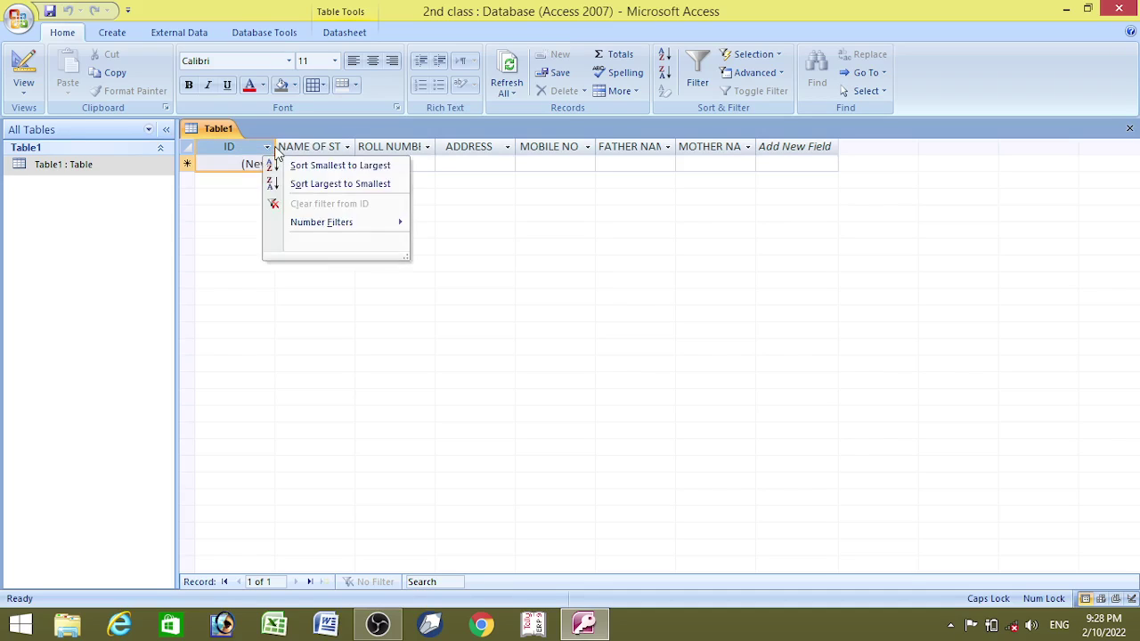
left_click(269, 147)
double_click(274, 146)
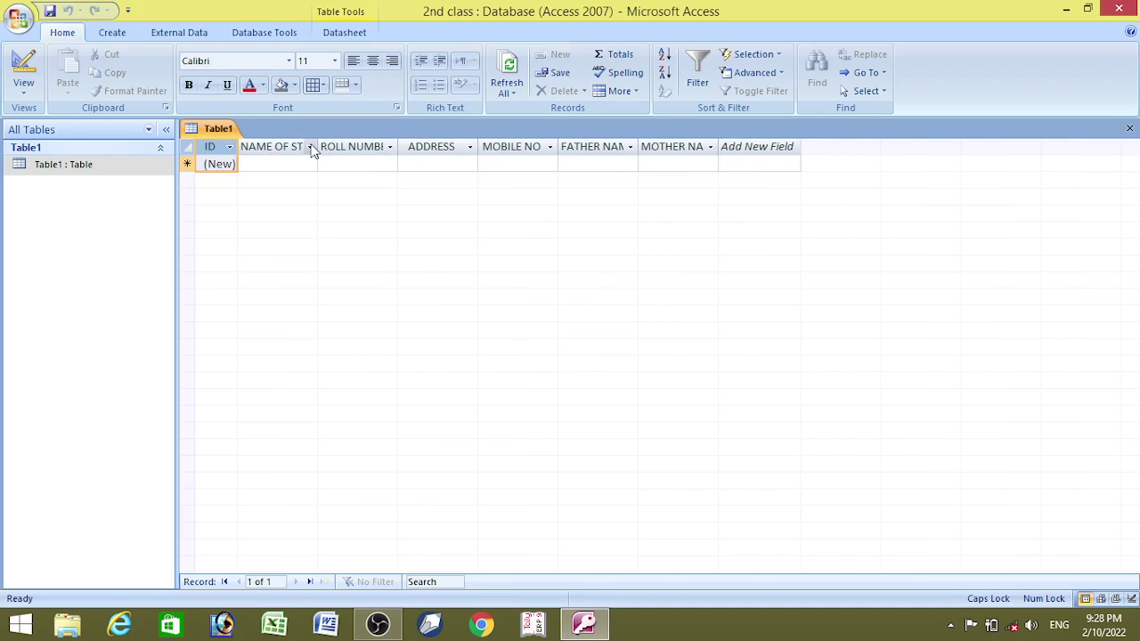
double_click(316, 146)
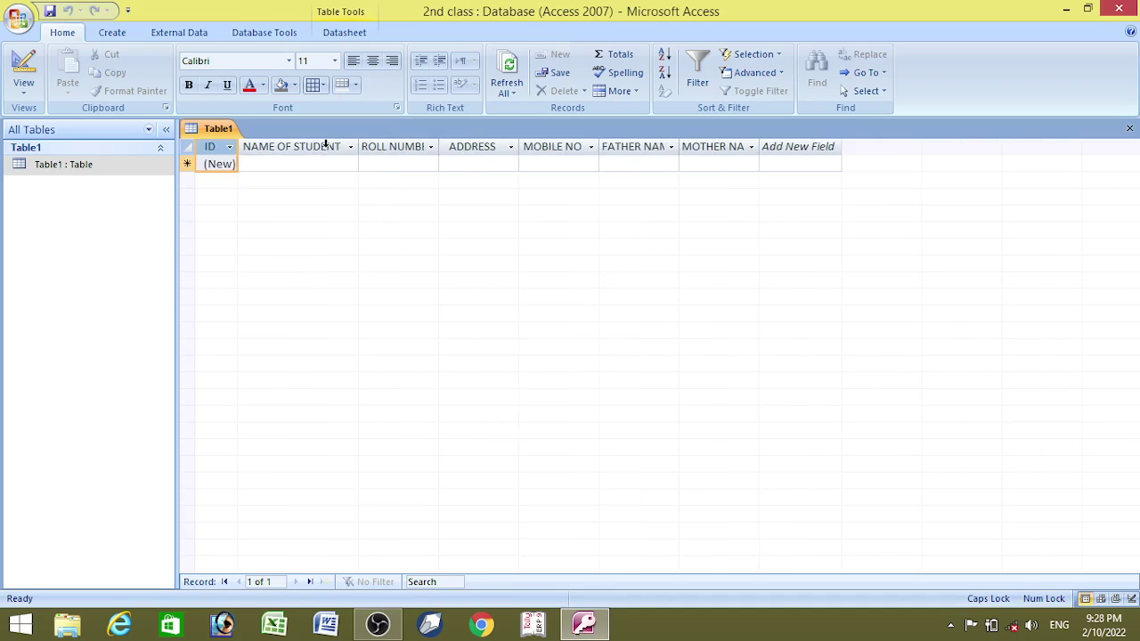
double_click(438, 146)
double_click(535, 146)
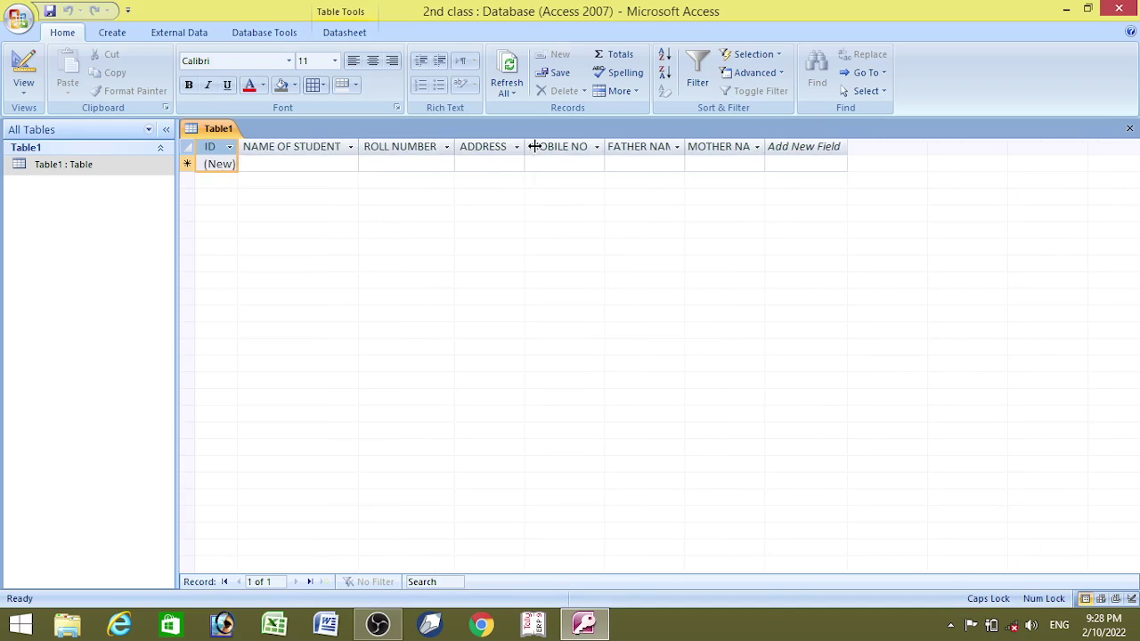
double_click(605, 146)
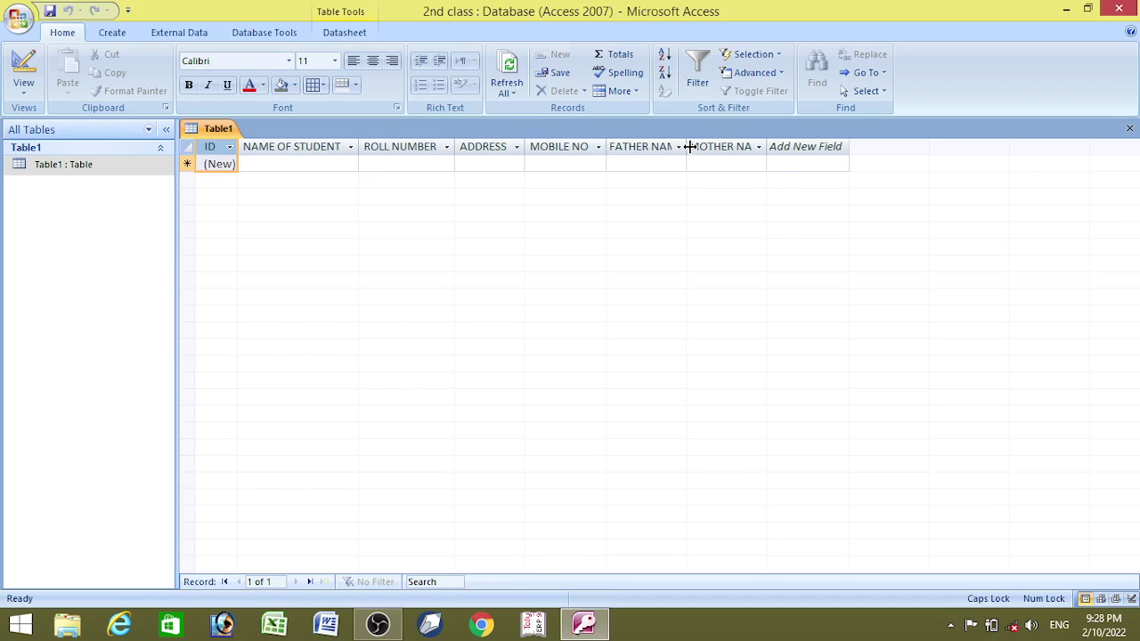
double_click(689, 147)
double_click(783, 147)
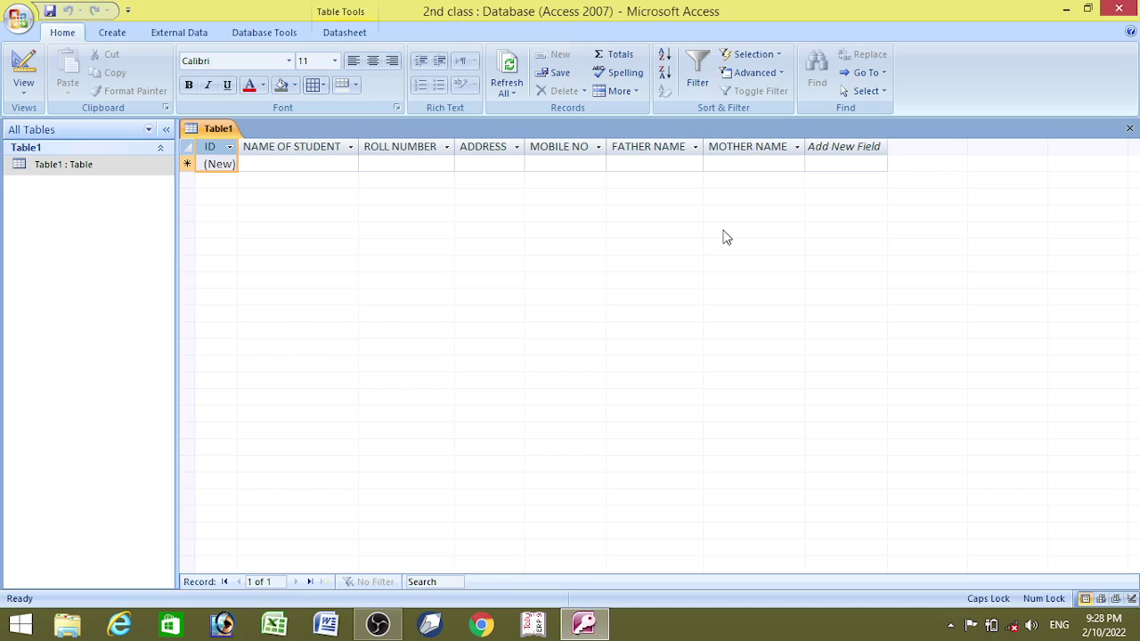
- Format the datasheet text as bold and red
left_click(290, 149)
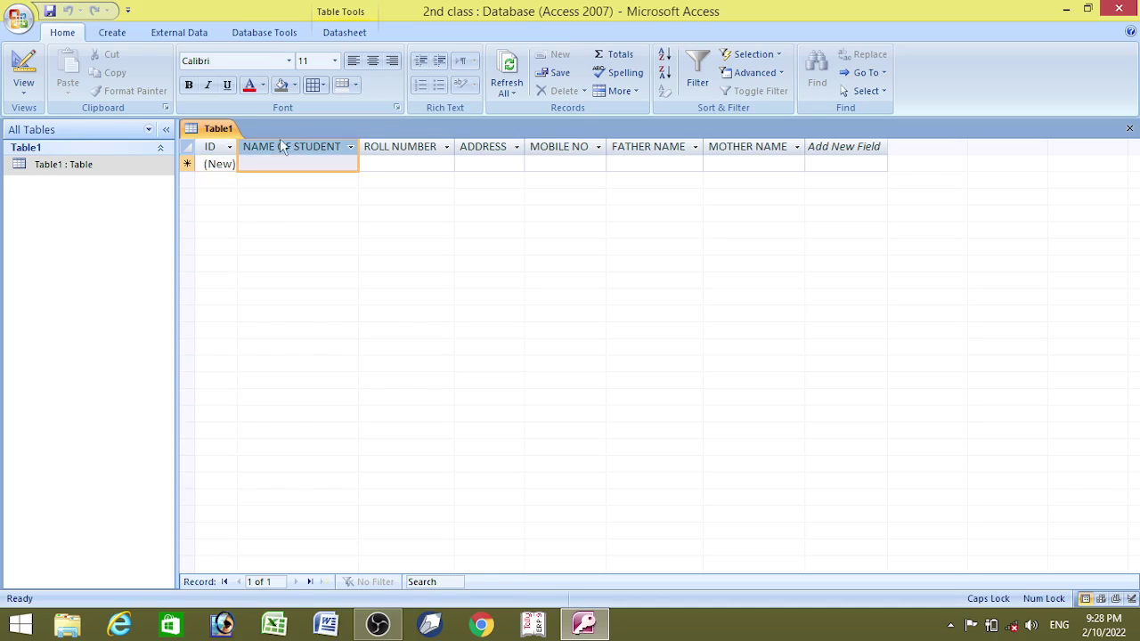
left_click(188, 85)
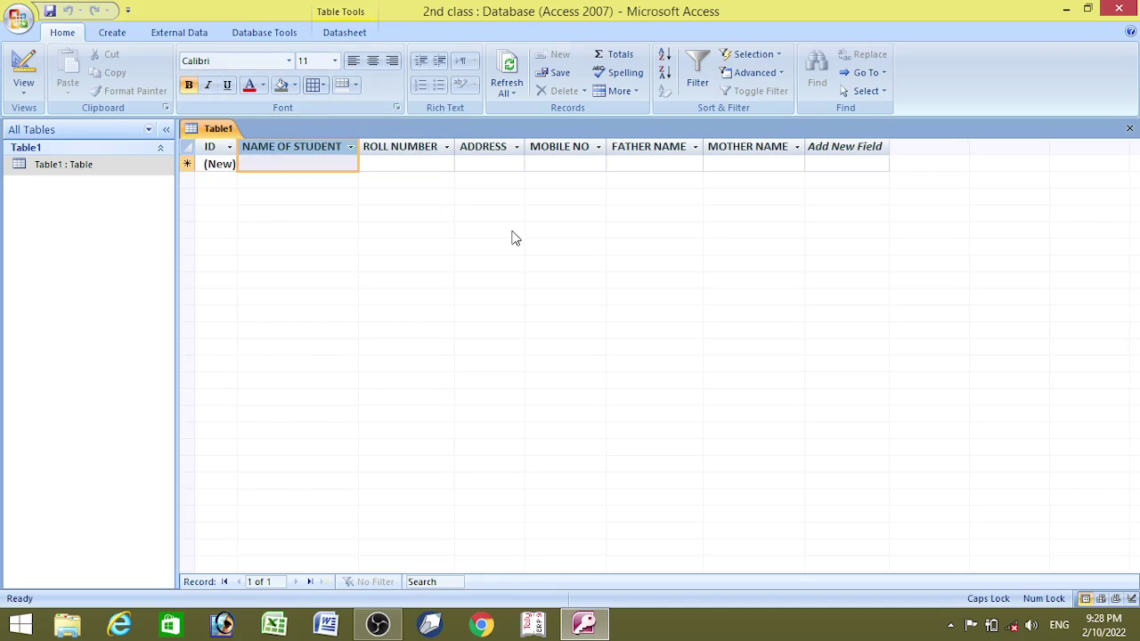
left_click(249, 85)
left_click(296, 163)
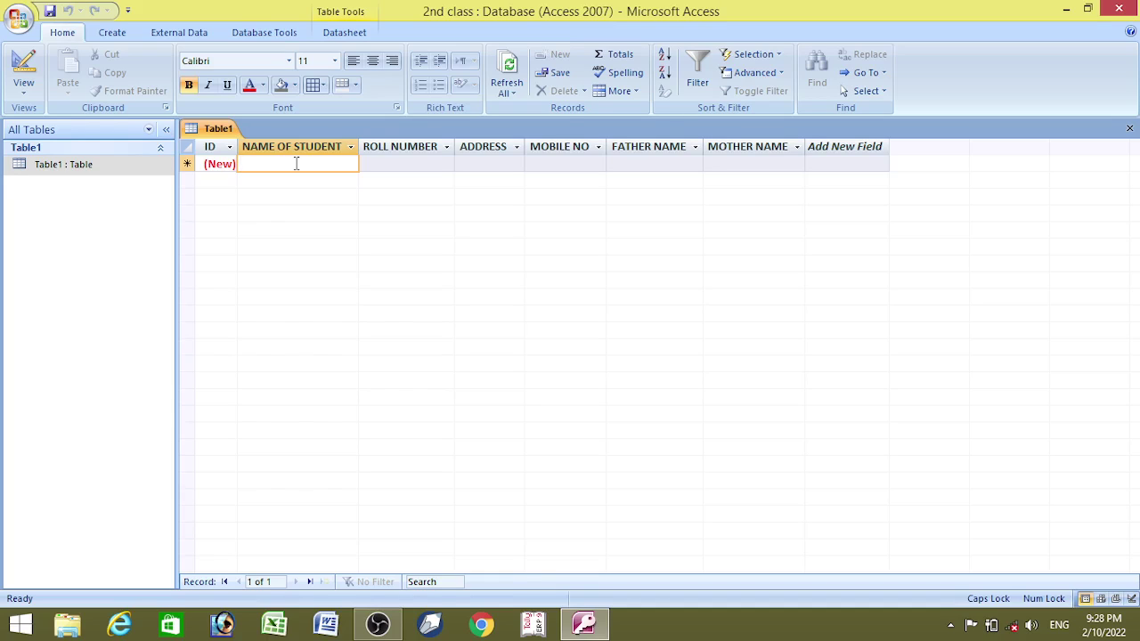
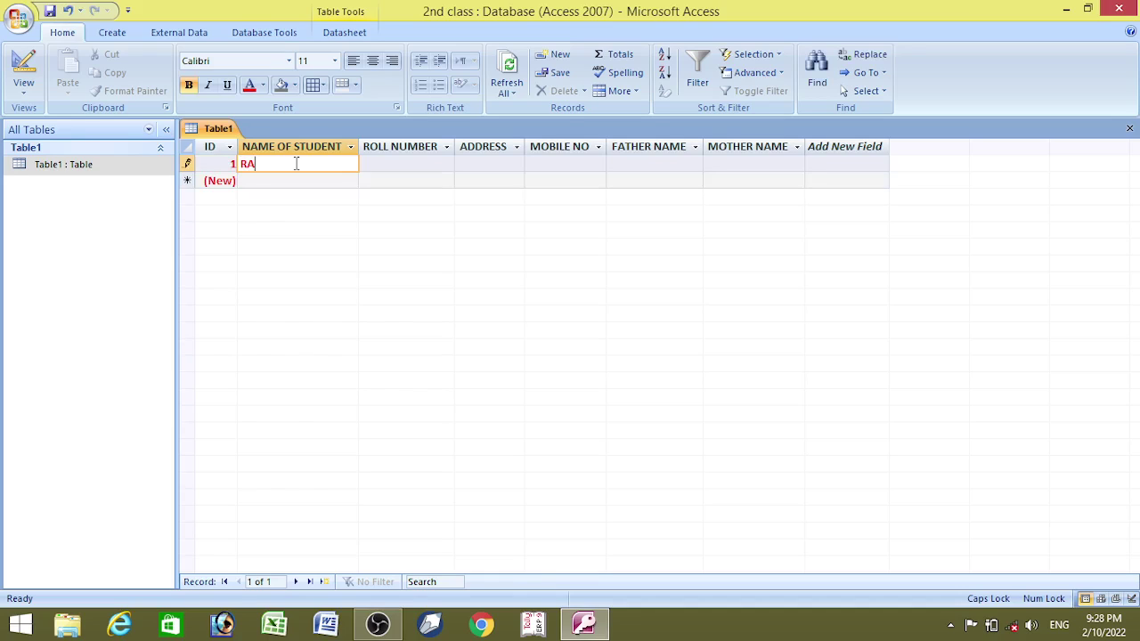
- Enter the first student's name, roll number and address, auto-fitting the ADDRESS column
key("Tab")
type("111")
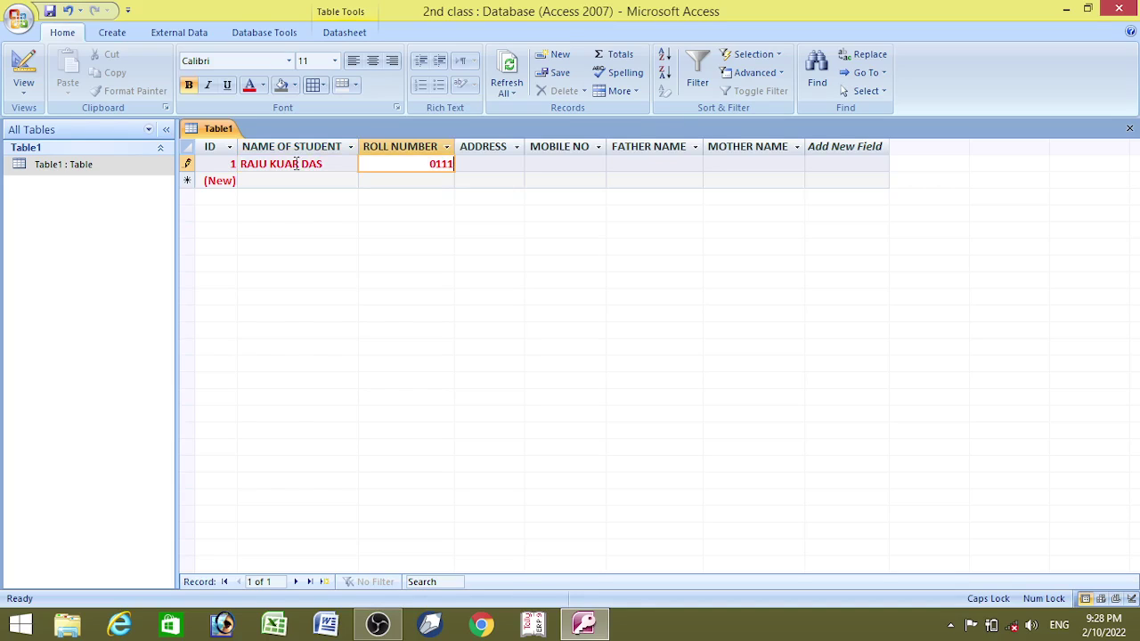
key("Tab")
type("BARSOI")
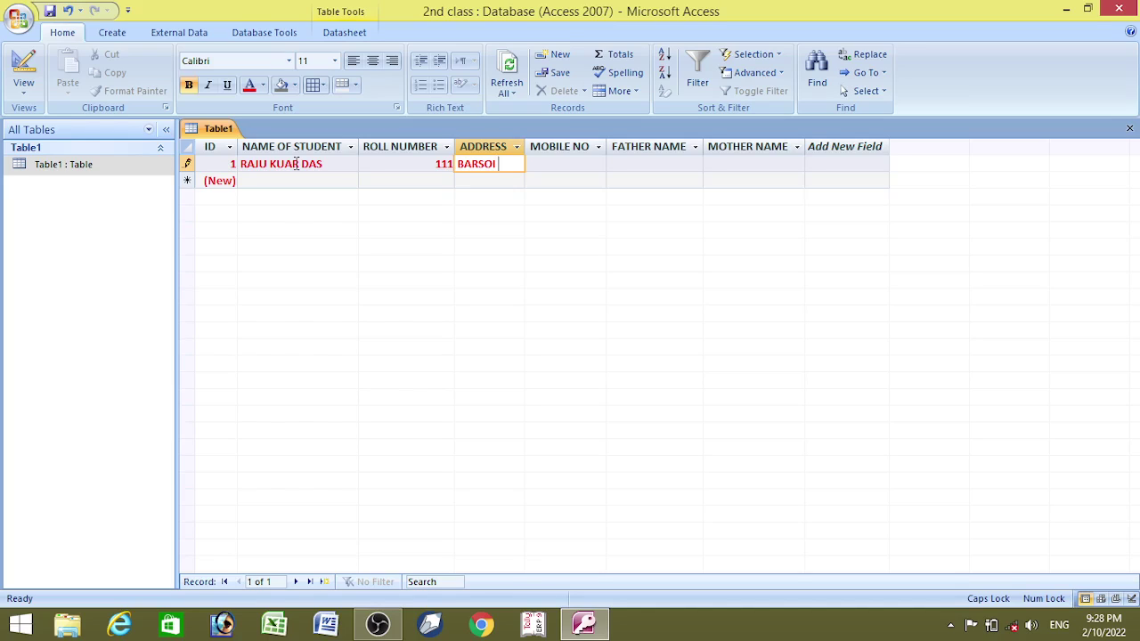
type(" TAL")
type("UWA")
type(" CHOWK")
left_click(567, 164)
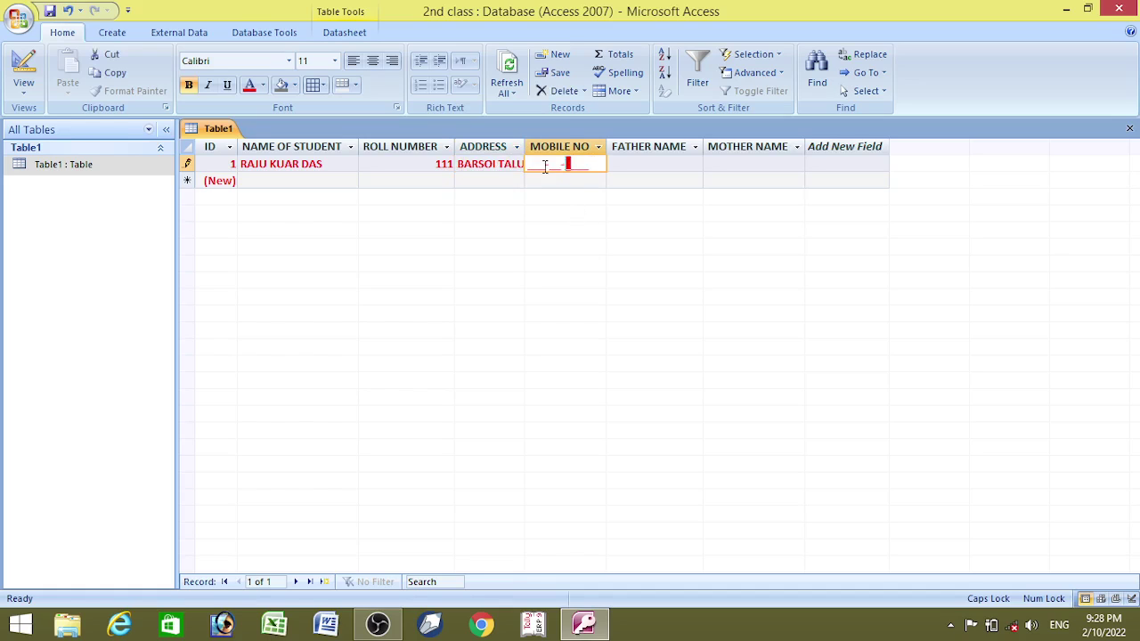
left_click(517, 147)
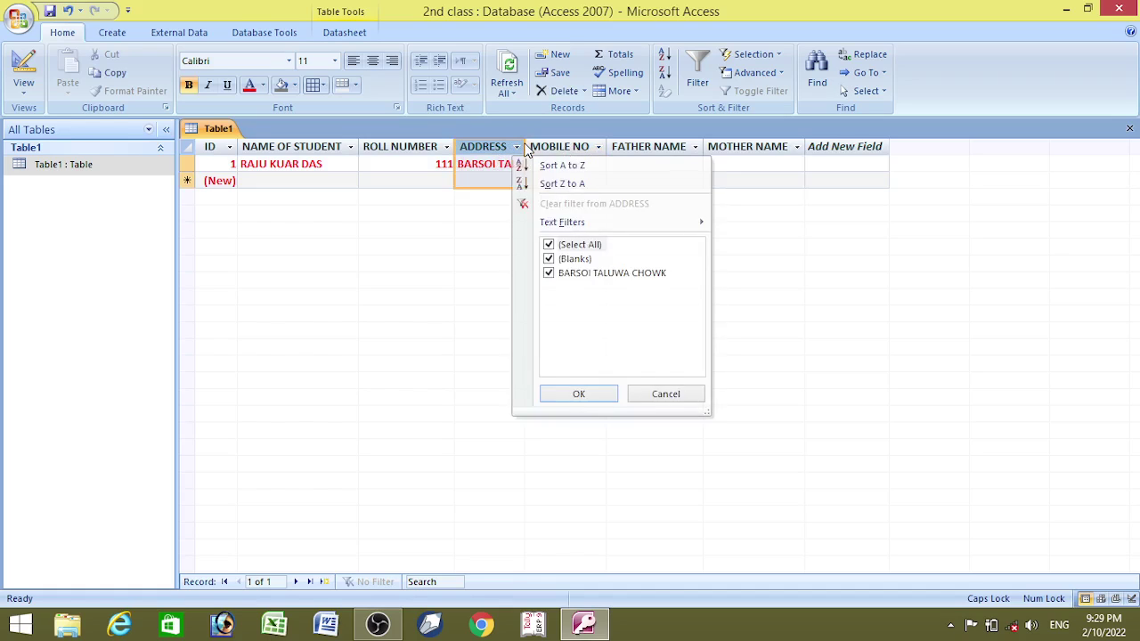
left_click(524, 148)
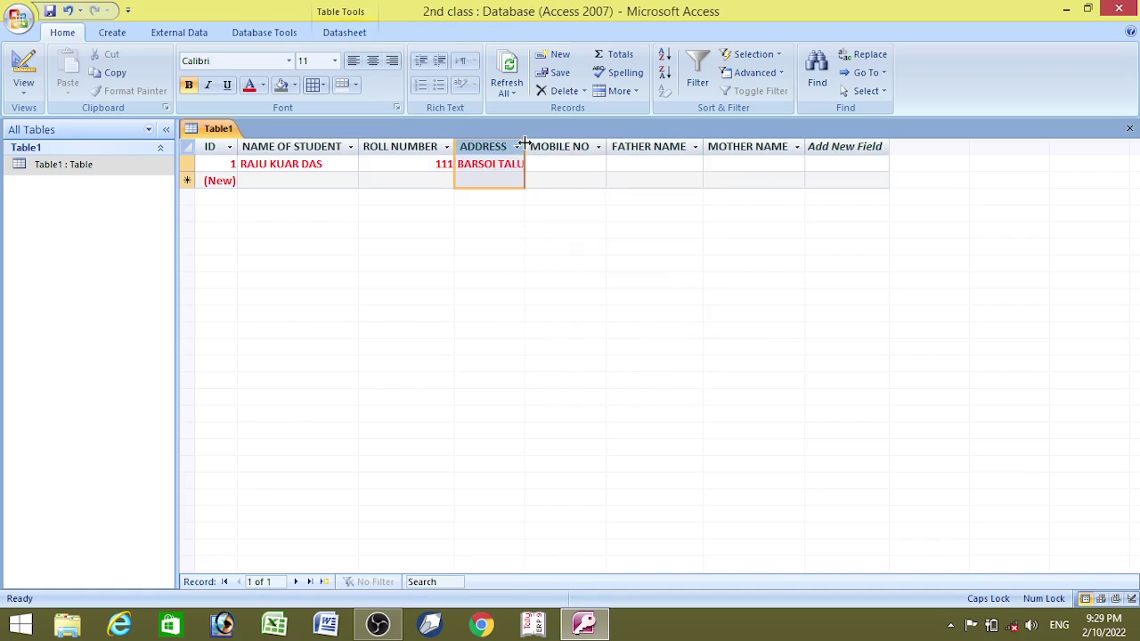
double_click(525, 148)
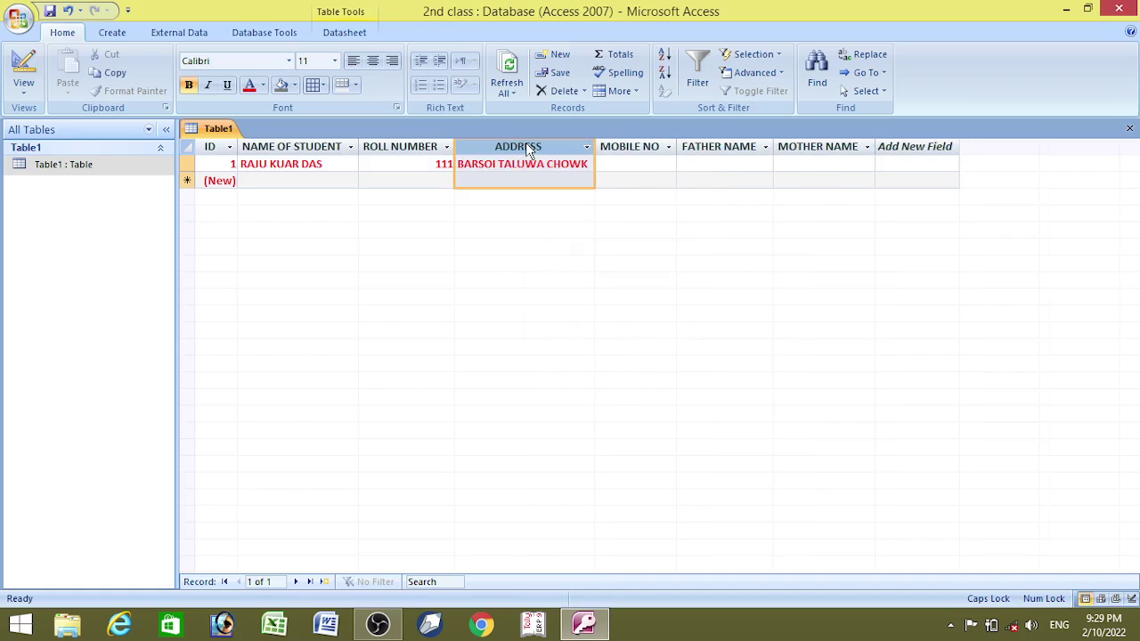
- Enter the student's mobile number in the masked MOBILE NO field, retyping after a mistake
left_click(626, 165)
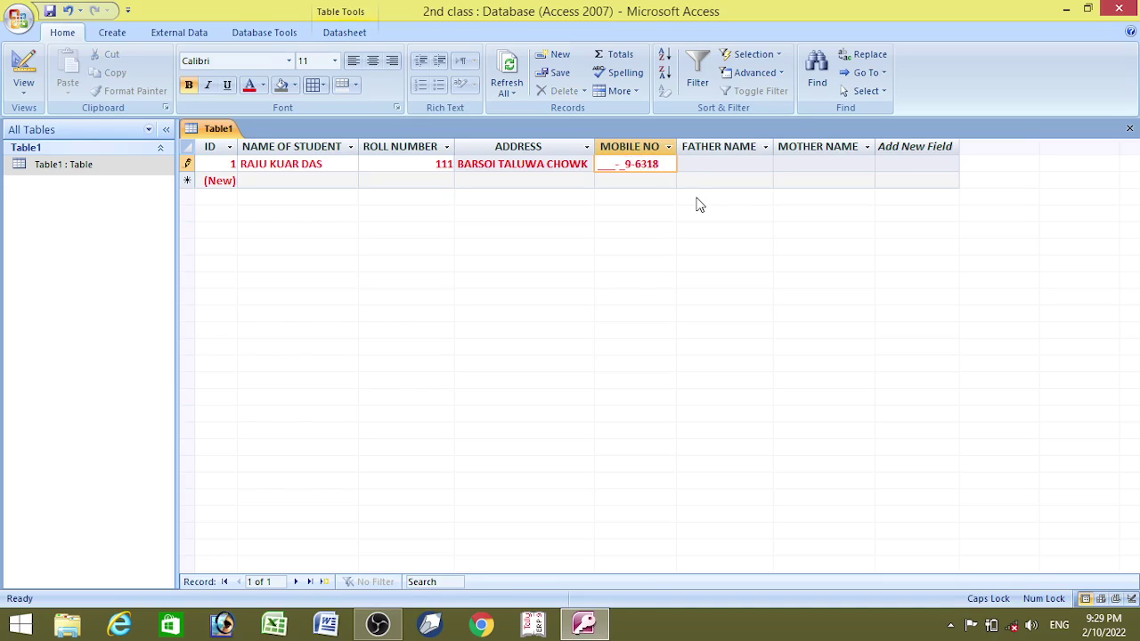
key("BackSpace")
key("BackSpace")
key("BackSpace")
key("BackSpace")
key("BackSpace")
key("BackSpace")
key("BackSpace")
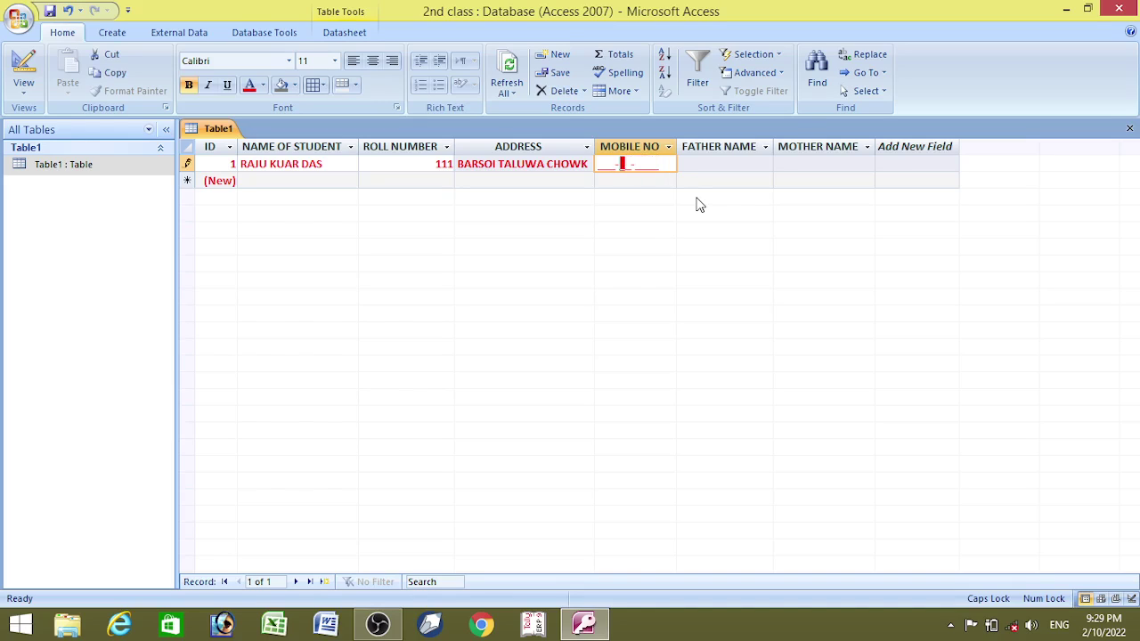
key("BackSpace")
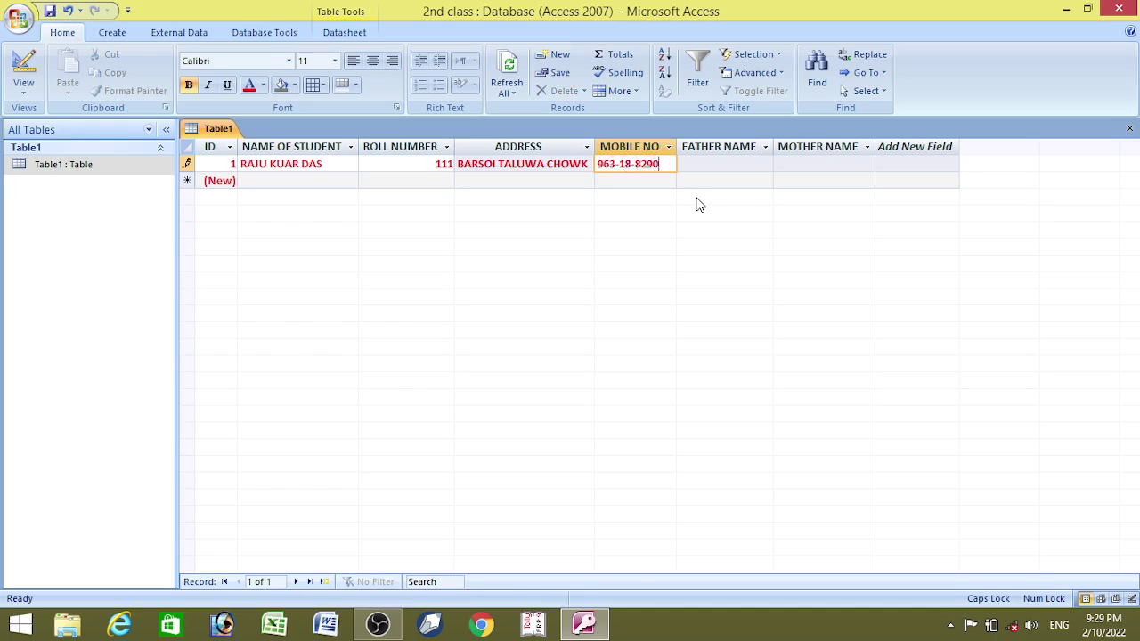
- Enter the father's and mother's names for record 1, auto-fit both columns, and save the record
left_click(709, 164)
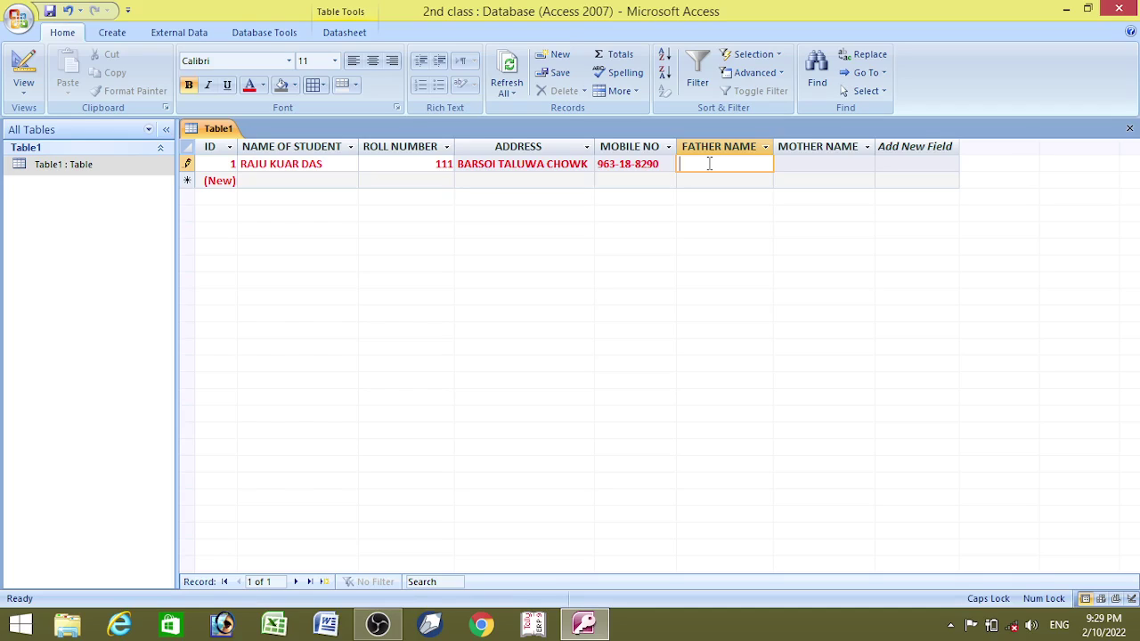
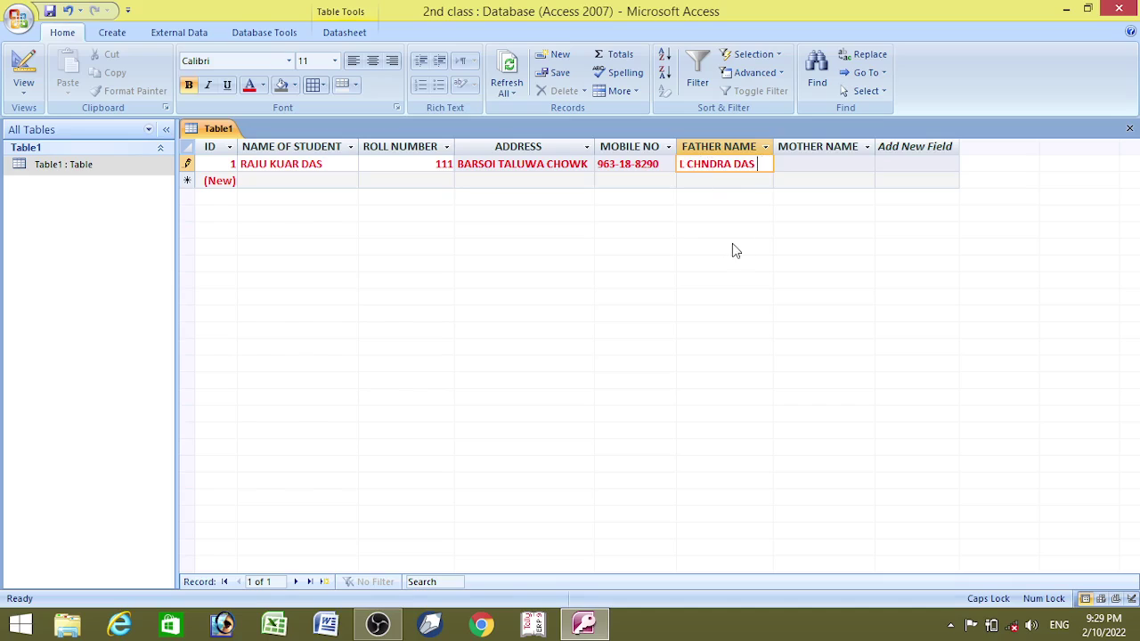
double_click(772, 148)
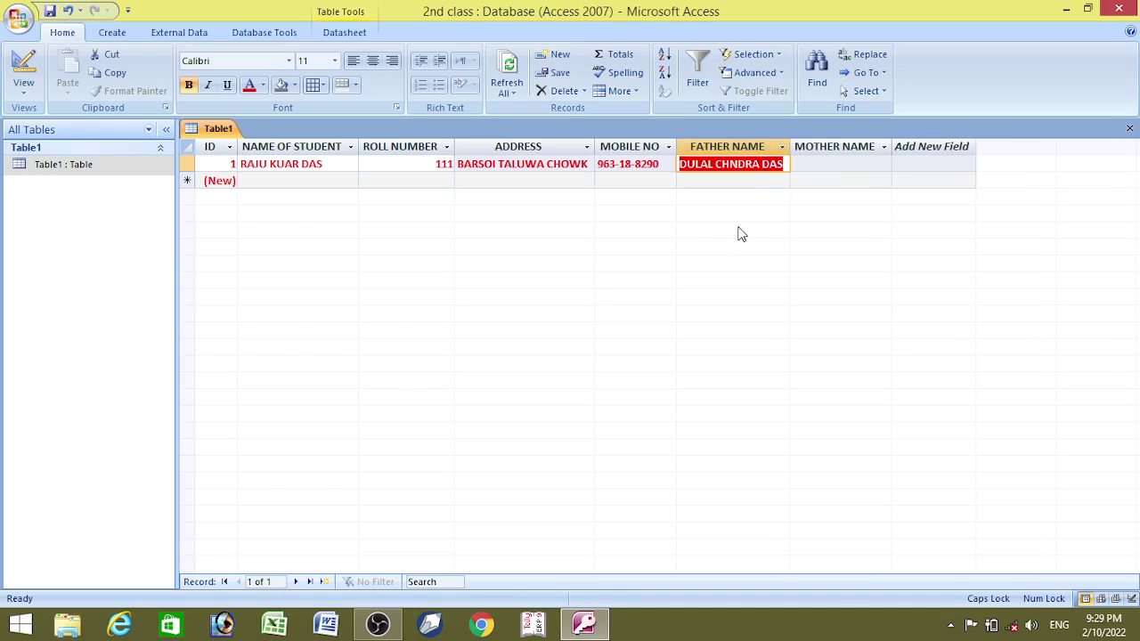
left_click(817, 166)
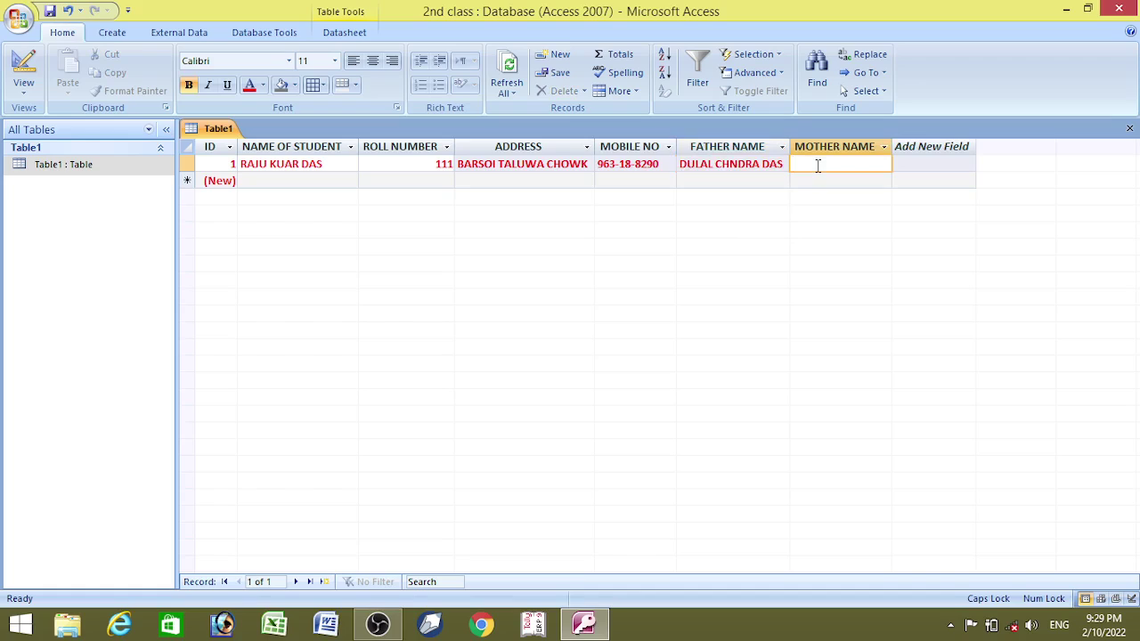
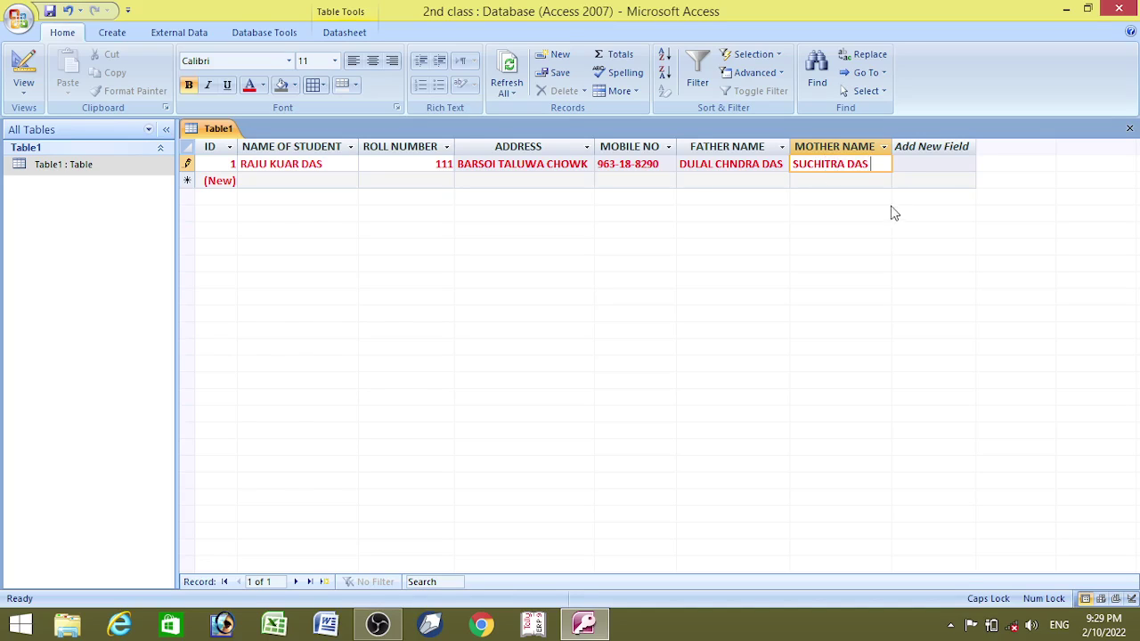
double_click(892, 146)
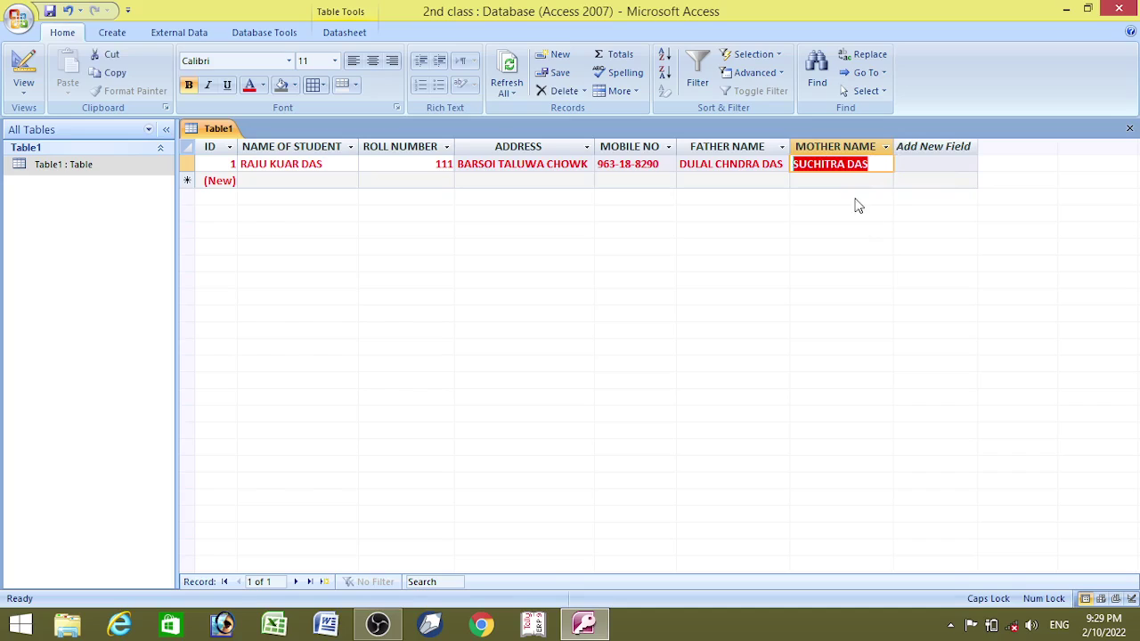
key("Down")
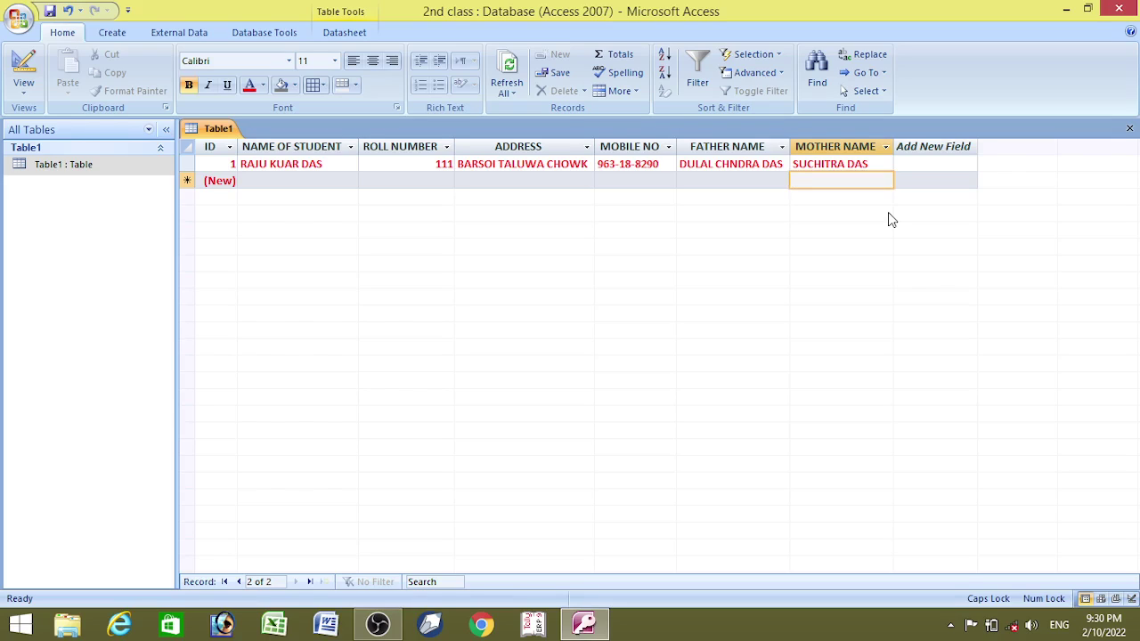
- Close Access, saving the table layout changes
left_click(1119, 8)
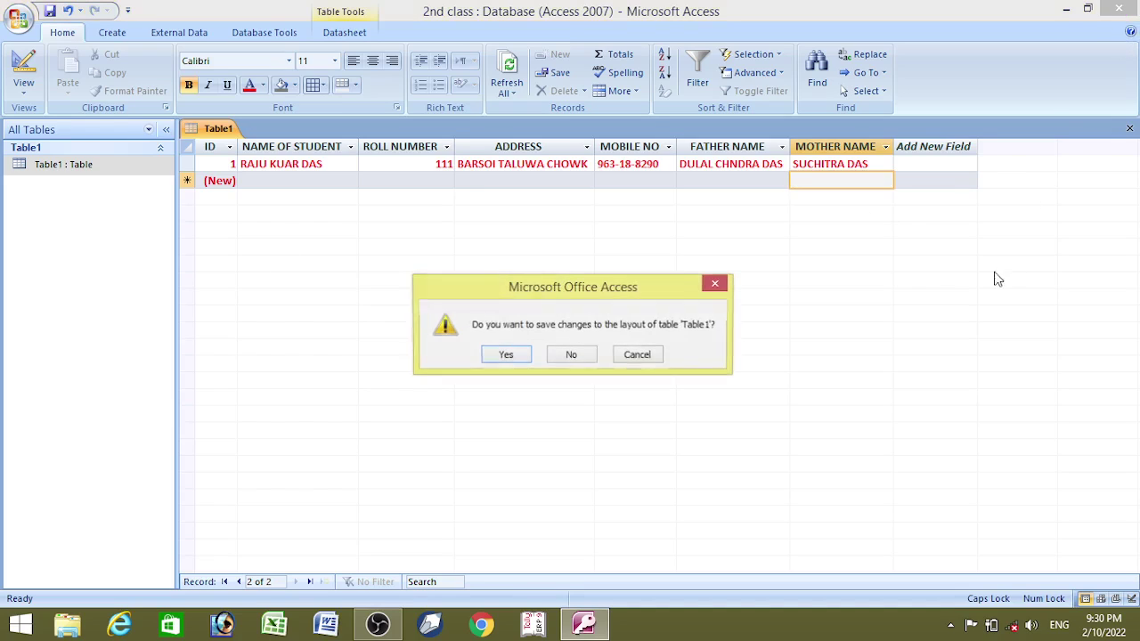
left_click(524, 358)
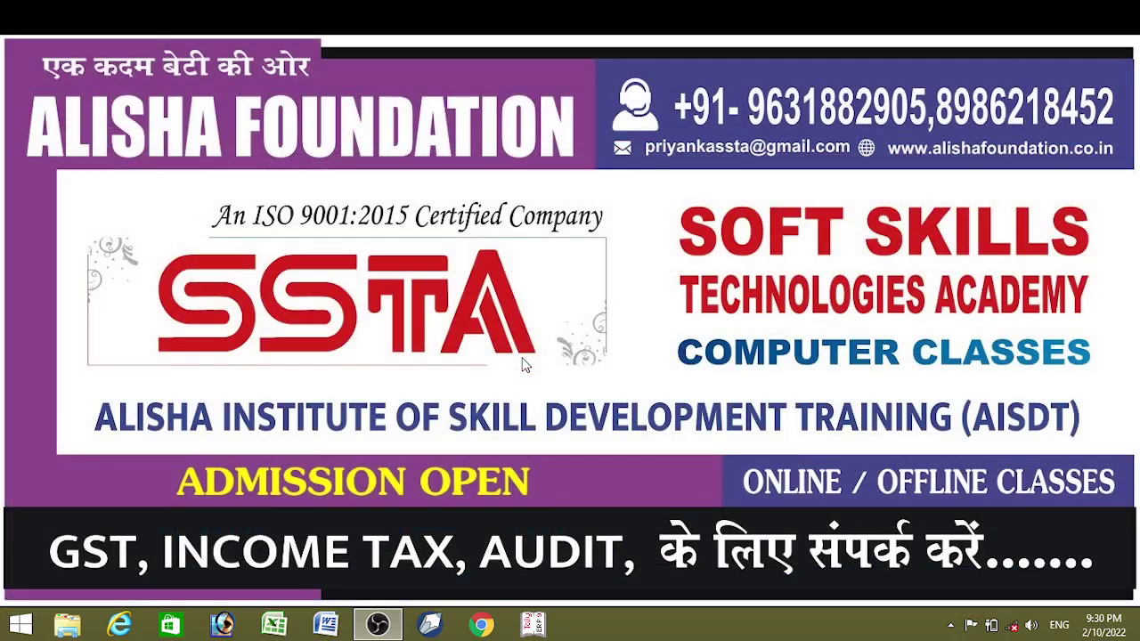
- Find Microsoft Office Access 2007 by searching 'MS' in the Start screen's app list, and launch it
left_click(20, 625)
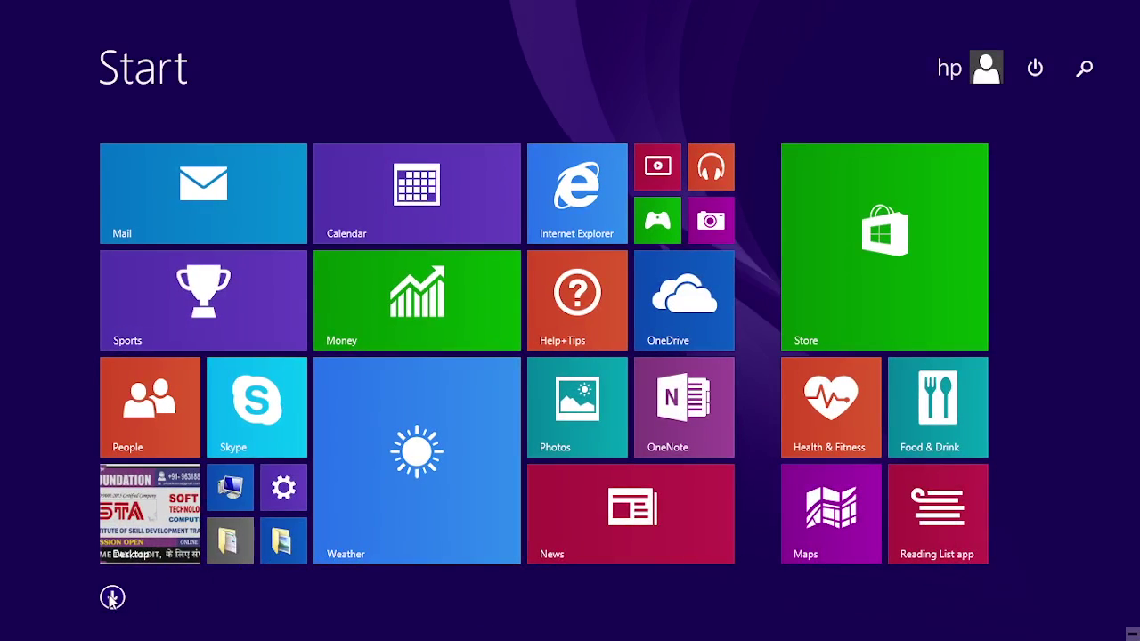
left_click(113, 598)
left_click(904, 69)
type("M")
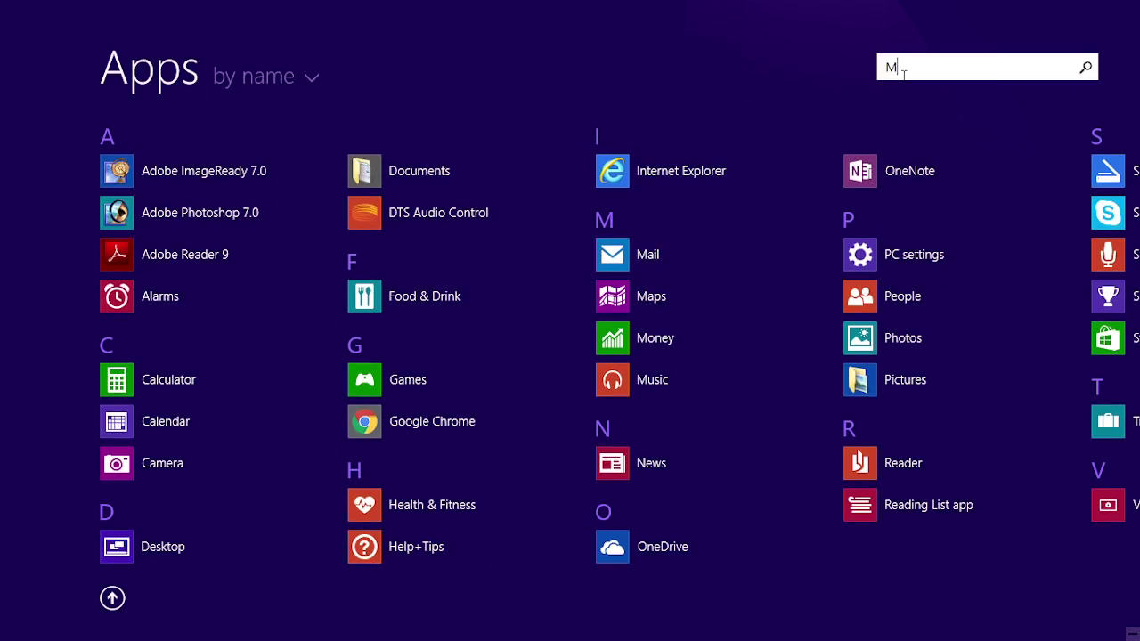
type("S")
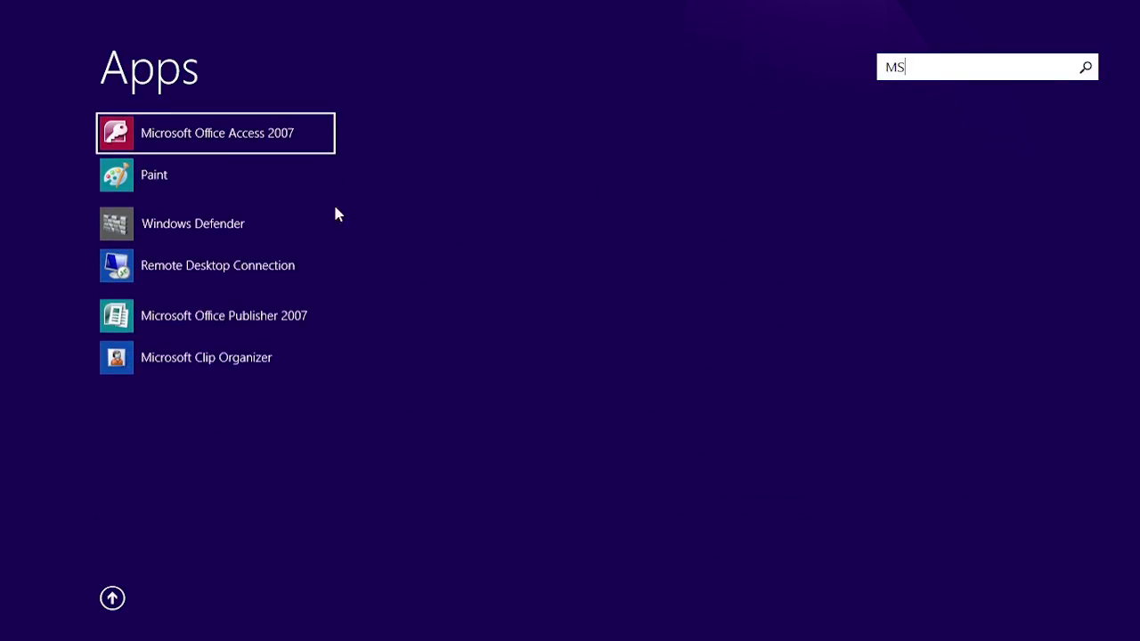
left_click(238, 143)
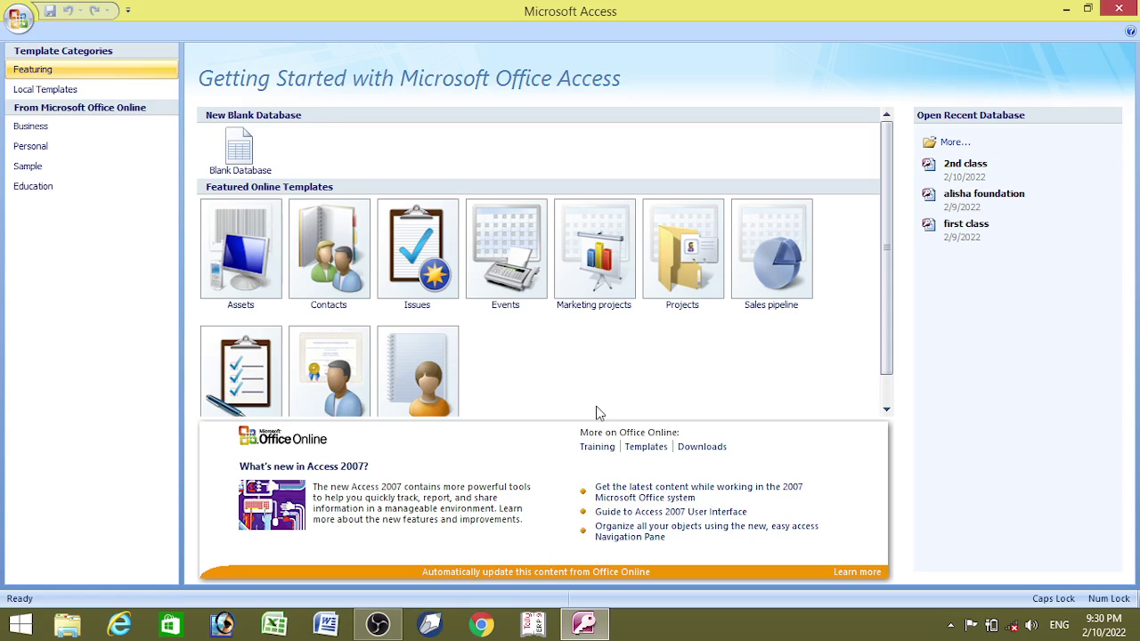
- Reopen the 2nd class database from Recent Documents and open Table1's student record
left_click(15, 24)
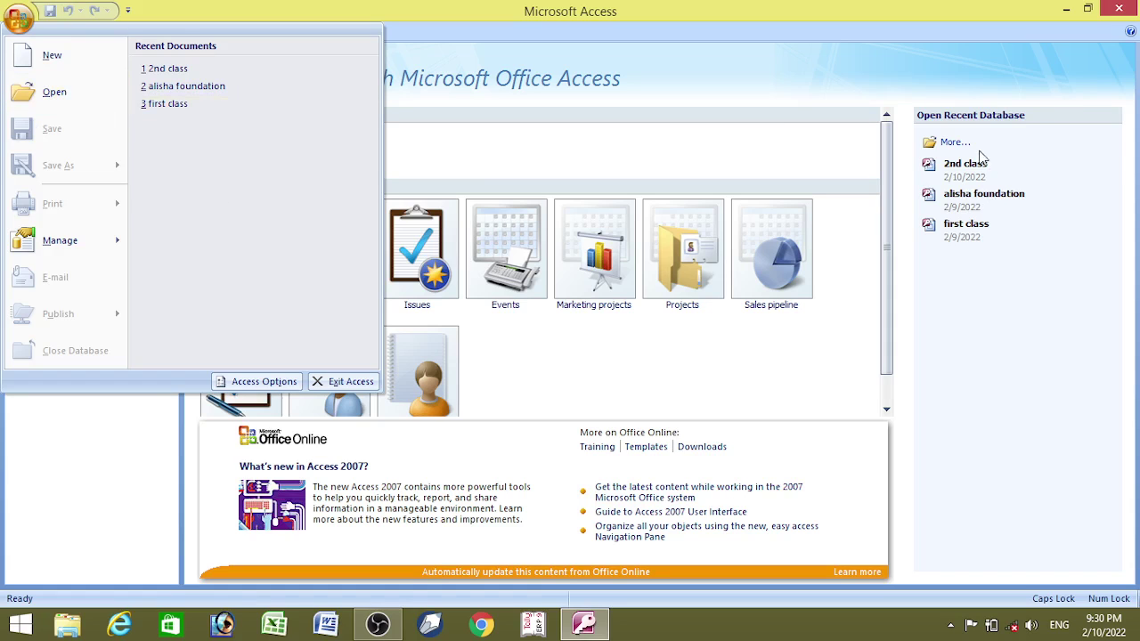
left_click(1046, 233)
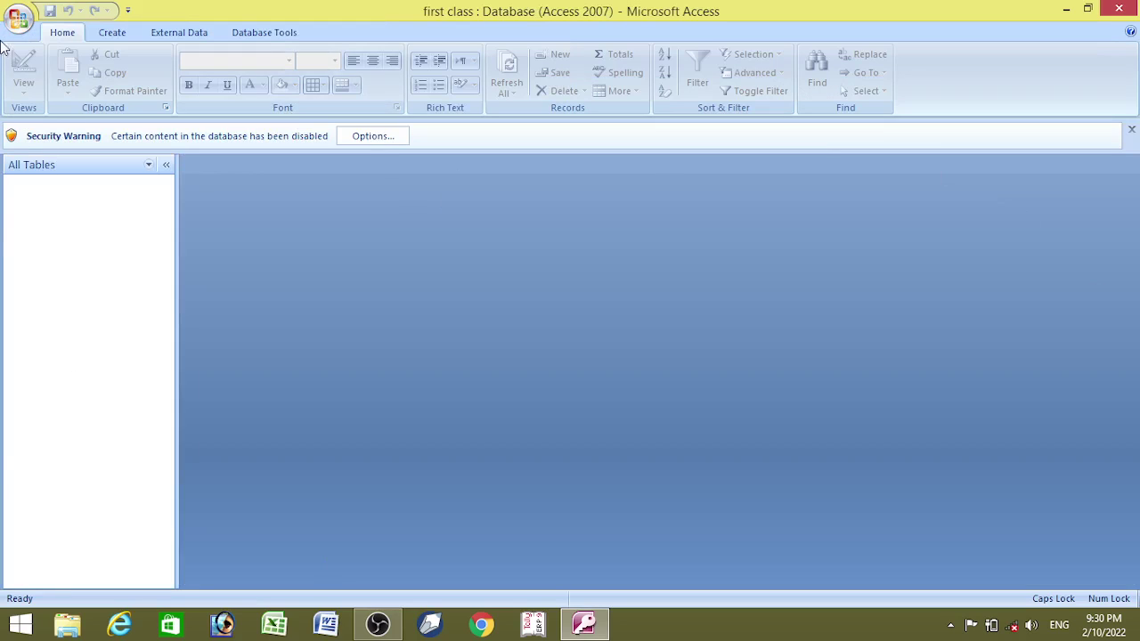
left_click(18, 18)
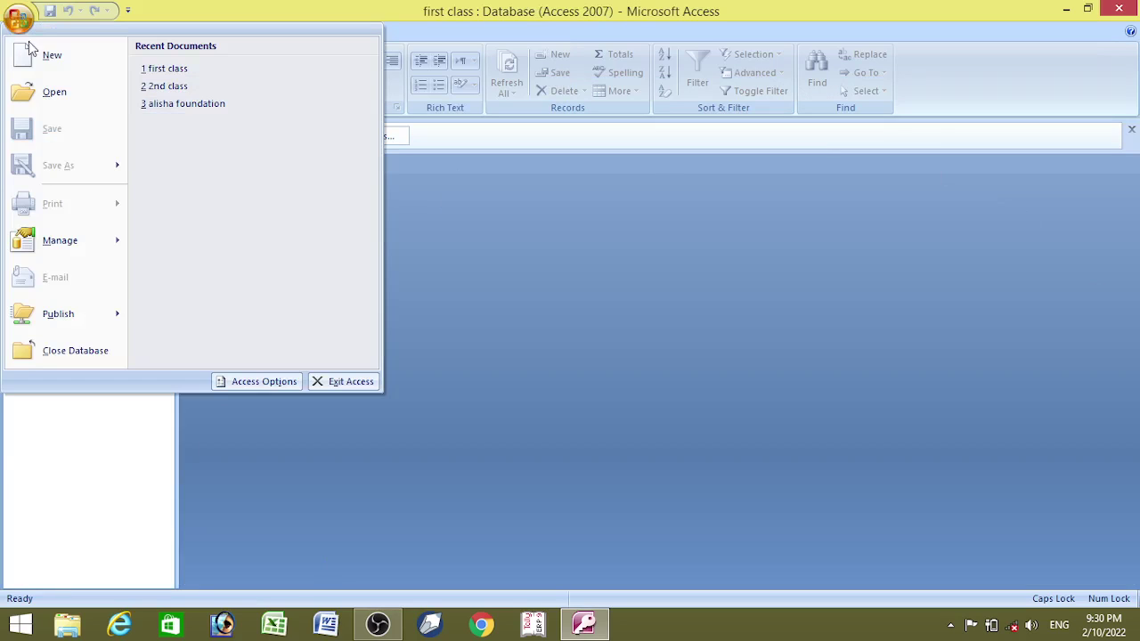
left_click(165, 86)
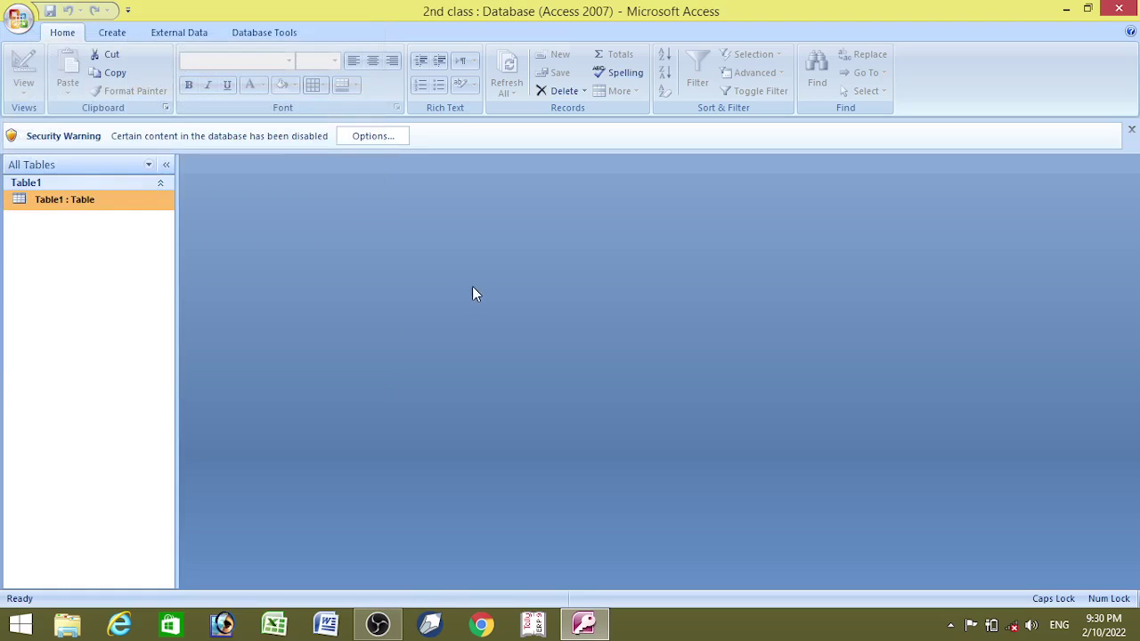
double_click(101, 202)
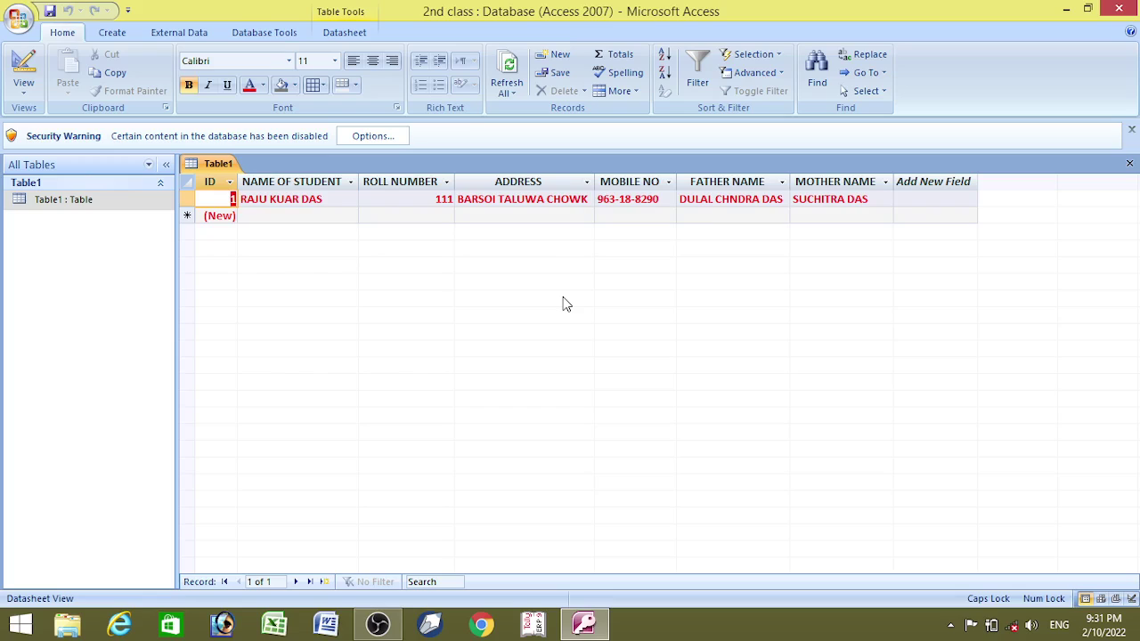
- Switch Table1 to Design View and add MATH, ENGLISH and HINDI fields below MOTHER NAME
left_click(25, 92)
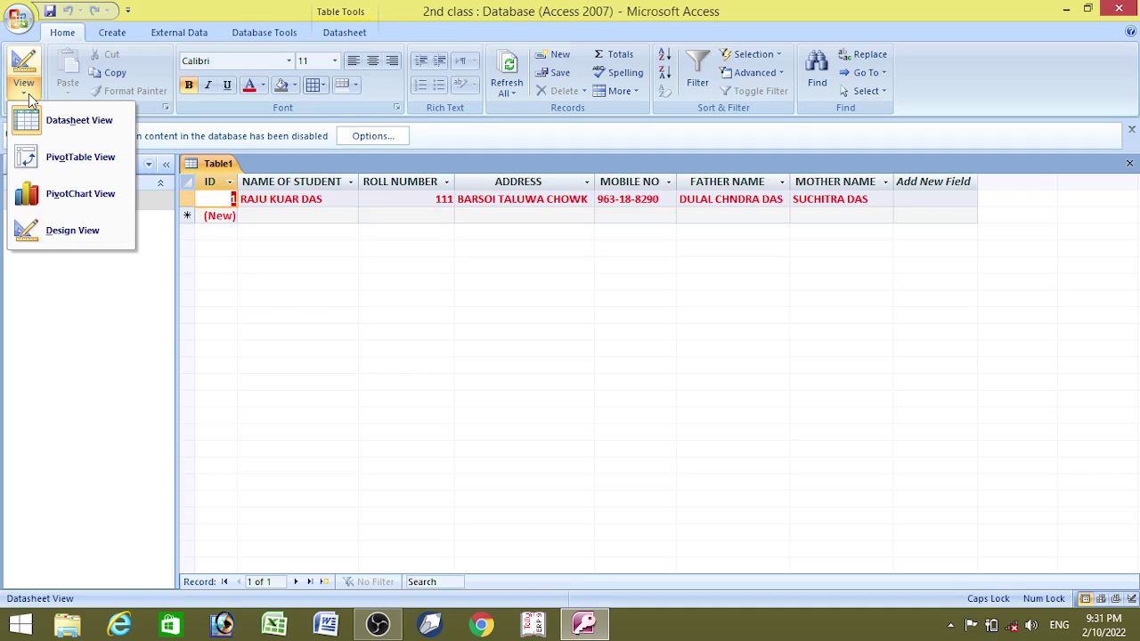
left_click(57, 231)
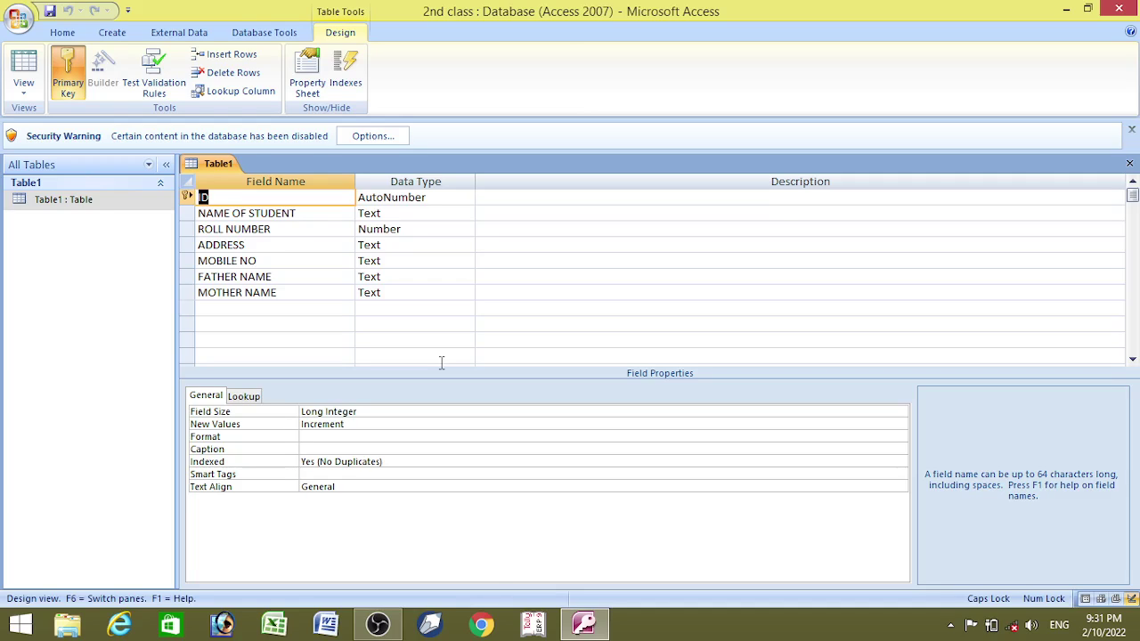
left_click(266, 311)
type("MATH")
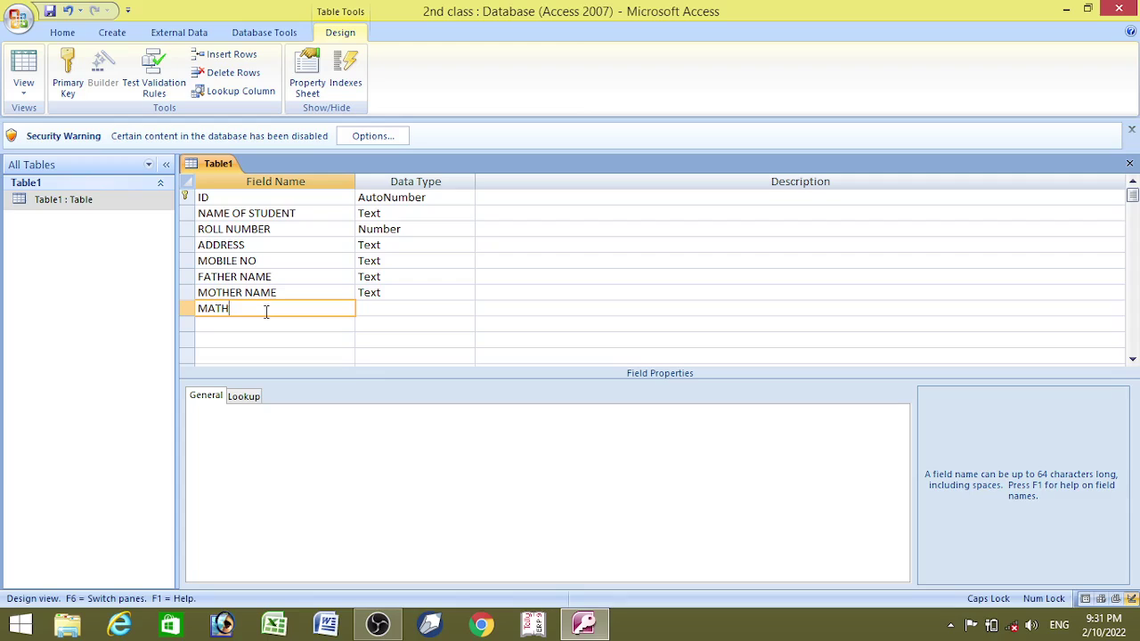
key("Down")
type("ENG")
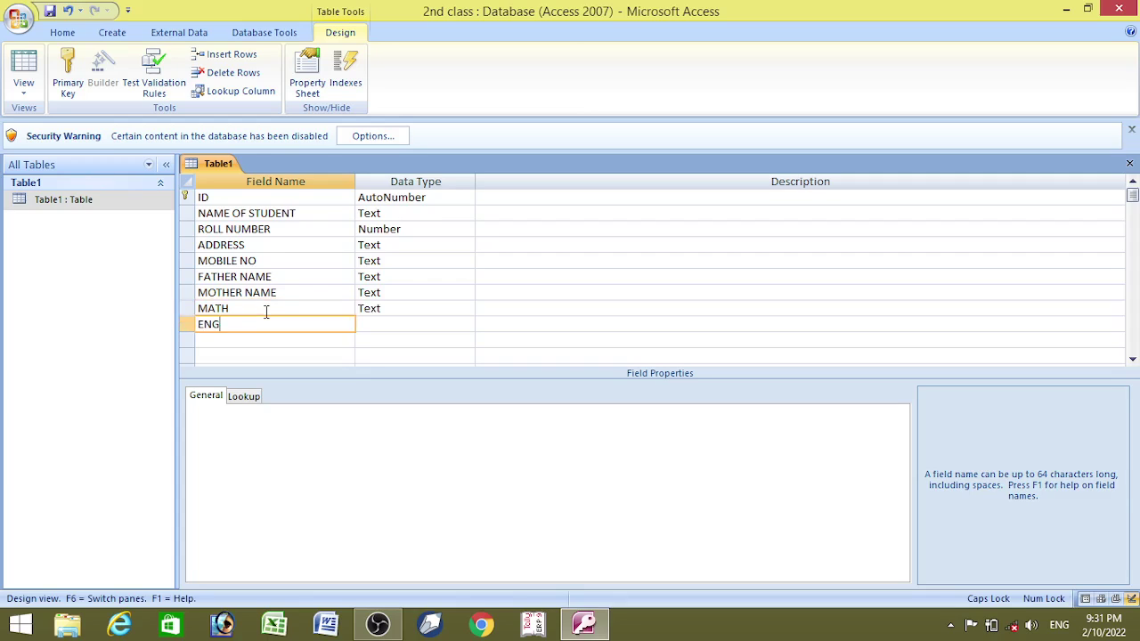
type("LIDH")
key("BackSpace")
key("BackSpace")
type("SH")
key("Down")
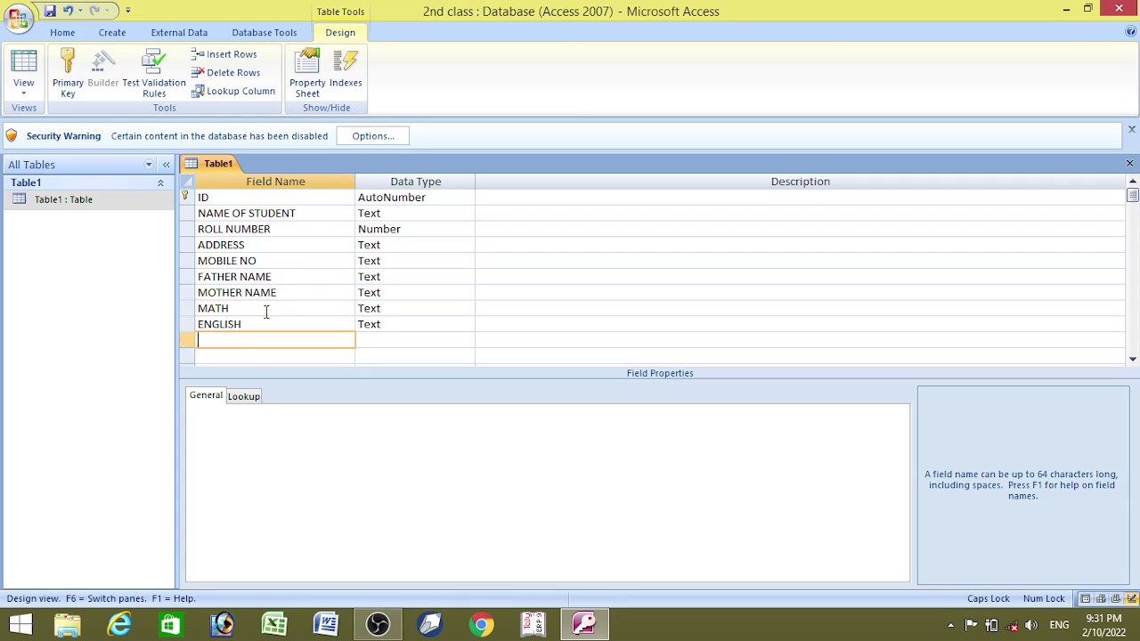
type("HINDI")
key("Down")
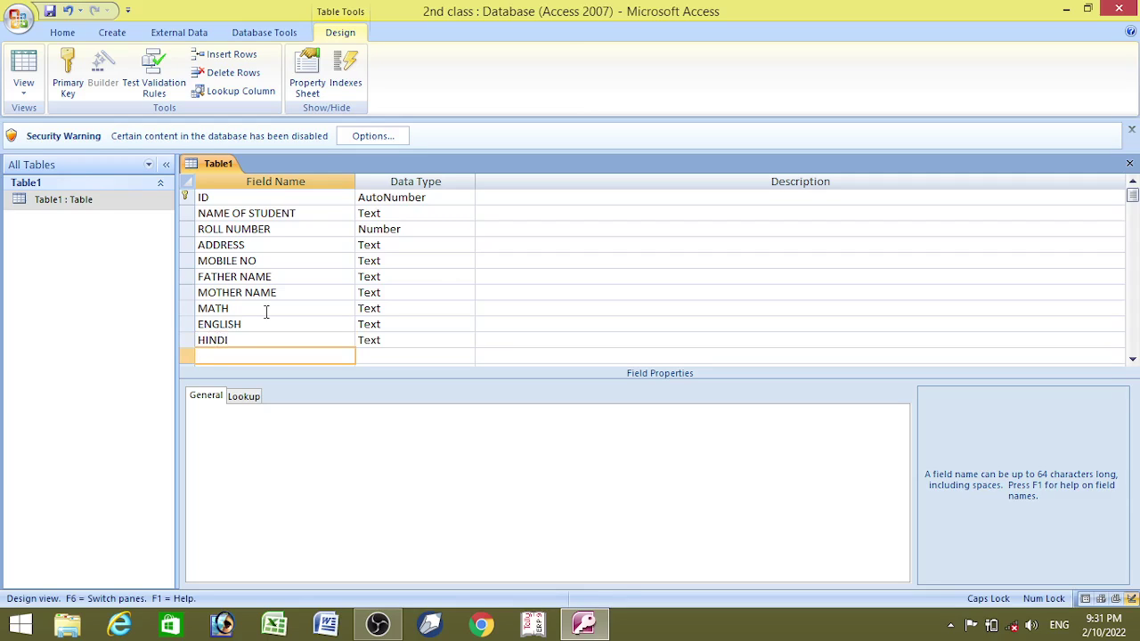
- Add the SCINCE, SNK, TOTAL, PER and DIVE field names below them
type("SCINCE")
key("Down")
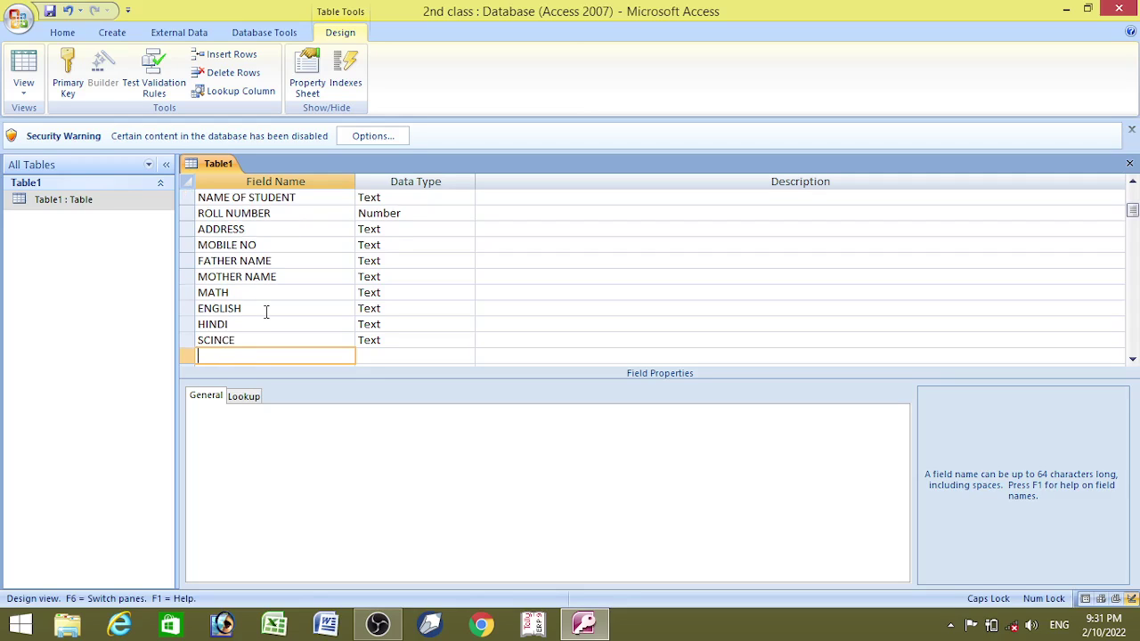
type("SNK")
key("Down")
type("TOTAL")
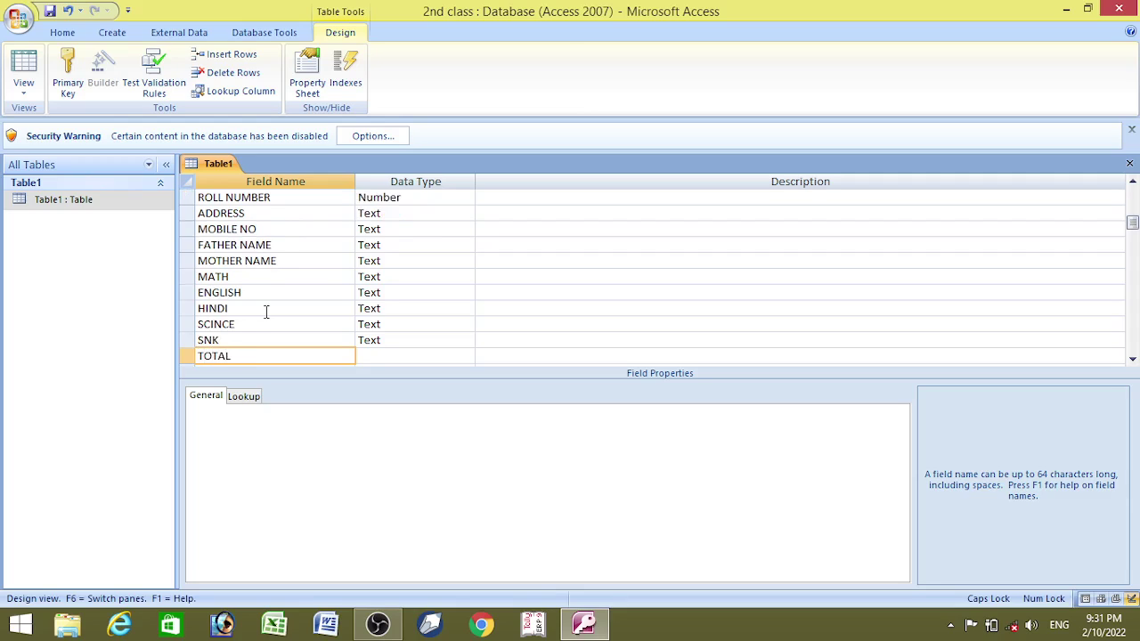
key("Down")
type("PER")
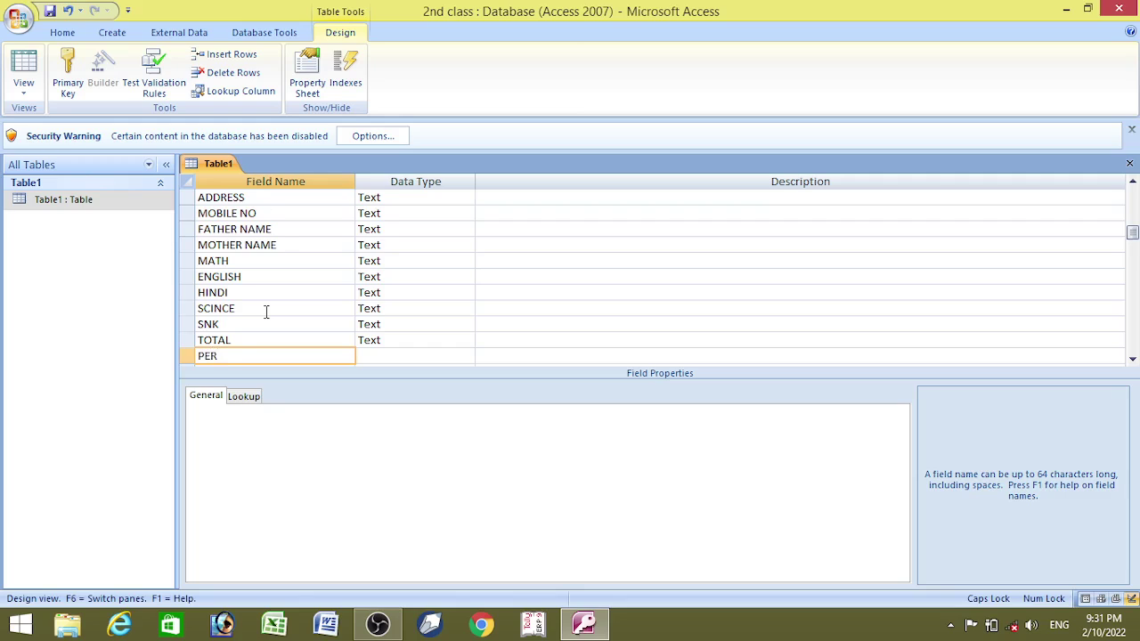
key("Down")
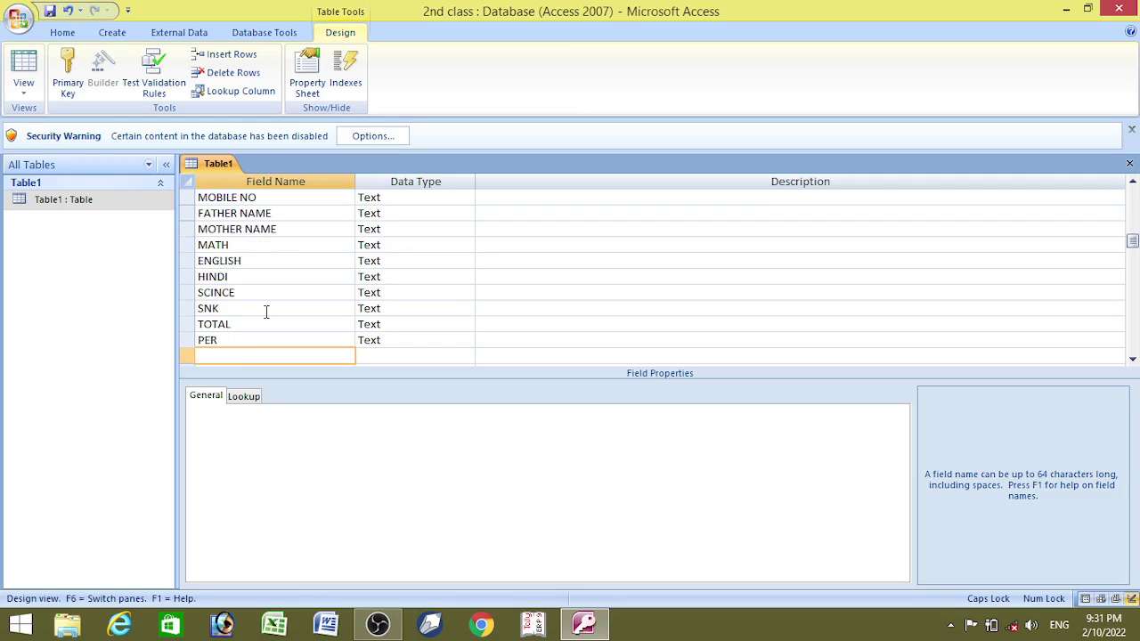
type("DIVE")
key("Tab")
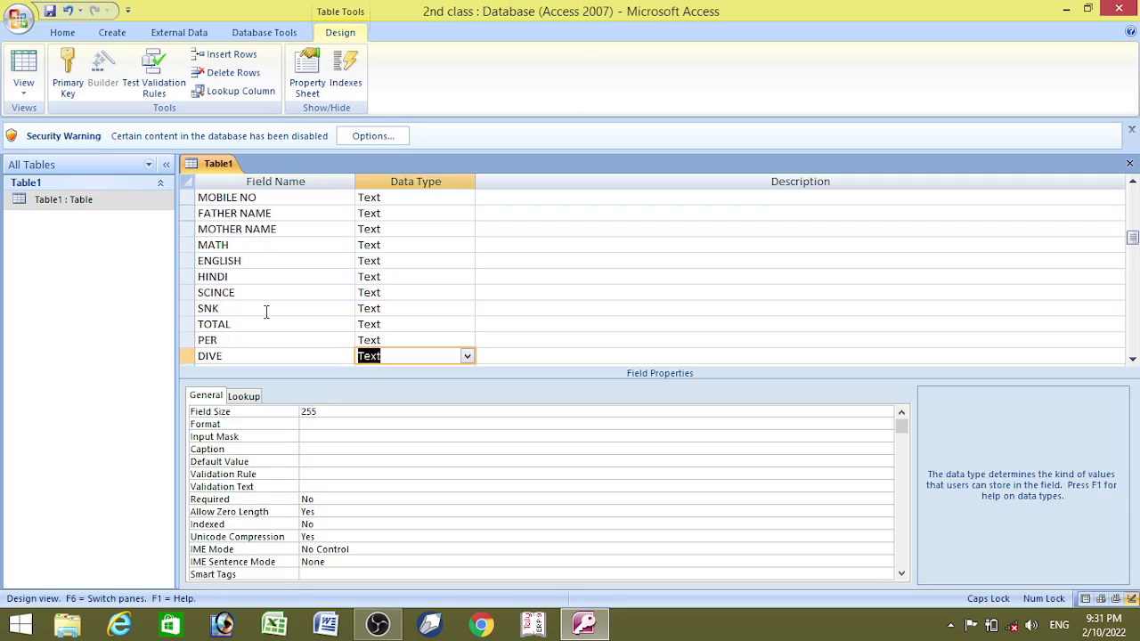
- Change the PER, TOTAL, SNK and SCINCE data types to Number
key("Up")
type("N")
key("Up")
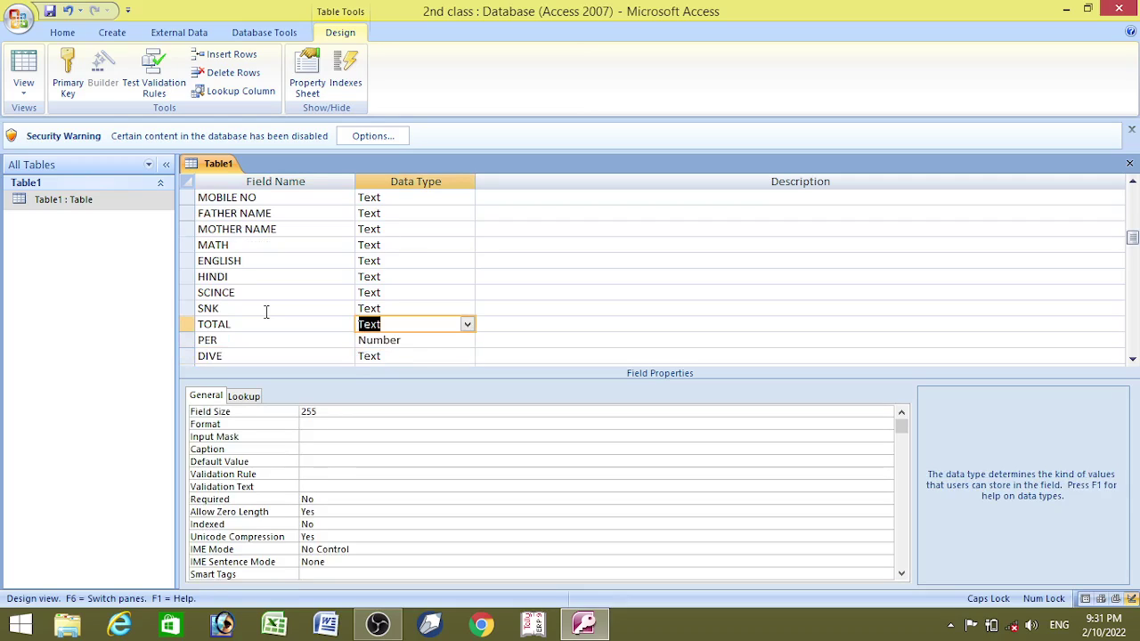
type("Number")
key("Up")
type("N")
key("Up")
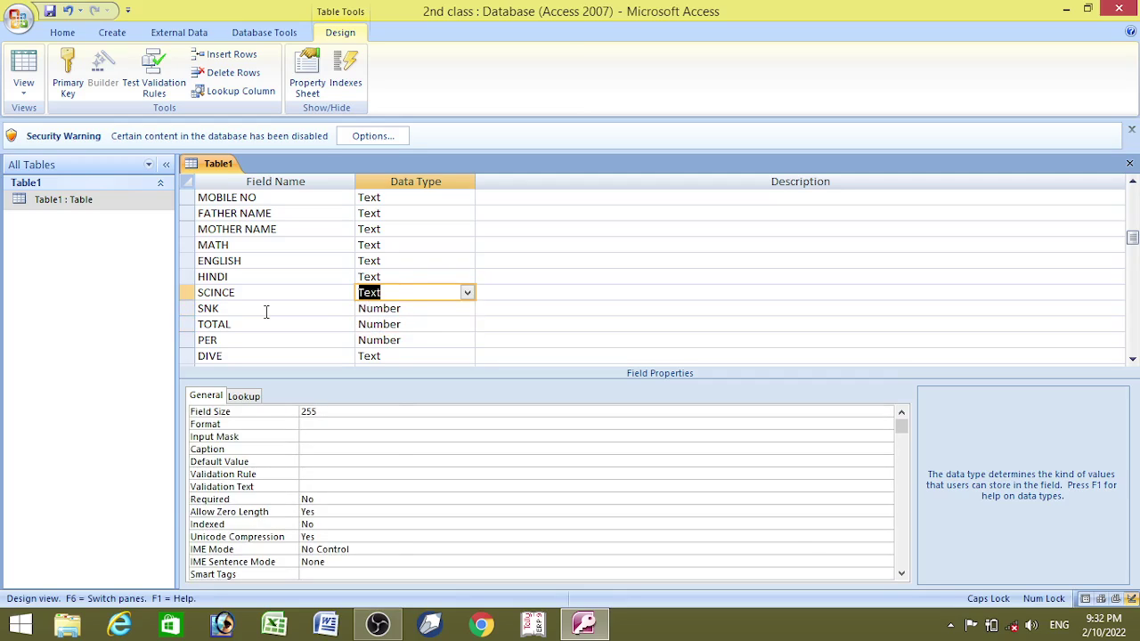
type("N")
- Make HINDI, ENGLISH and MATH Number fields too, then switch to Datasheet View
key("Up")
type("N")
key("Up")
type("N")
key("Up")
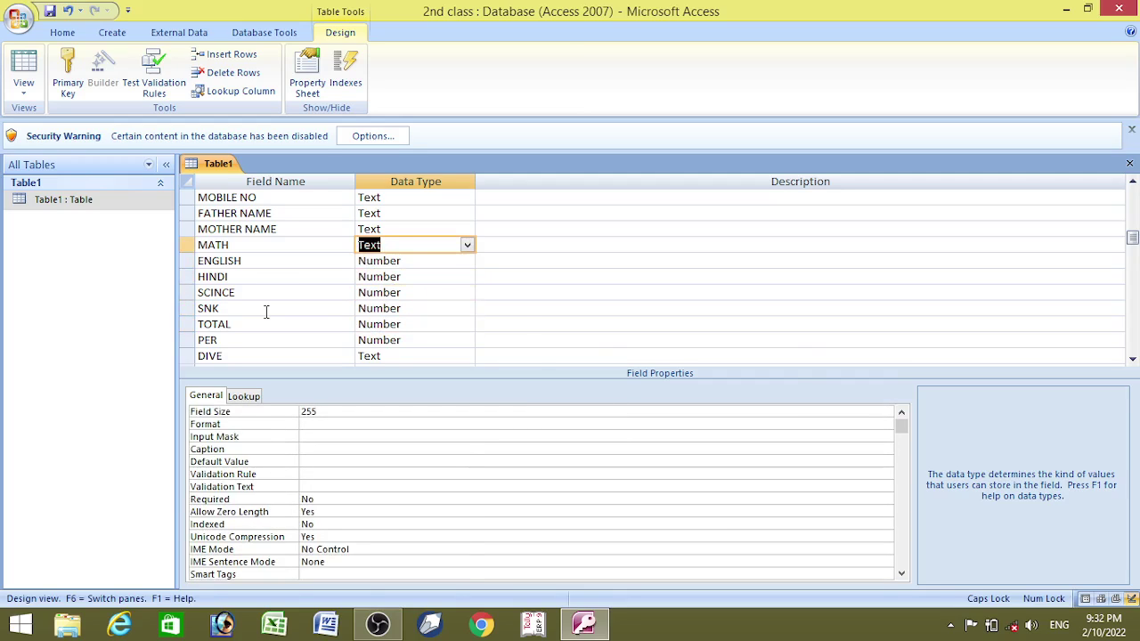
type("Number")
left_click(25, 67)
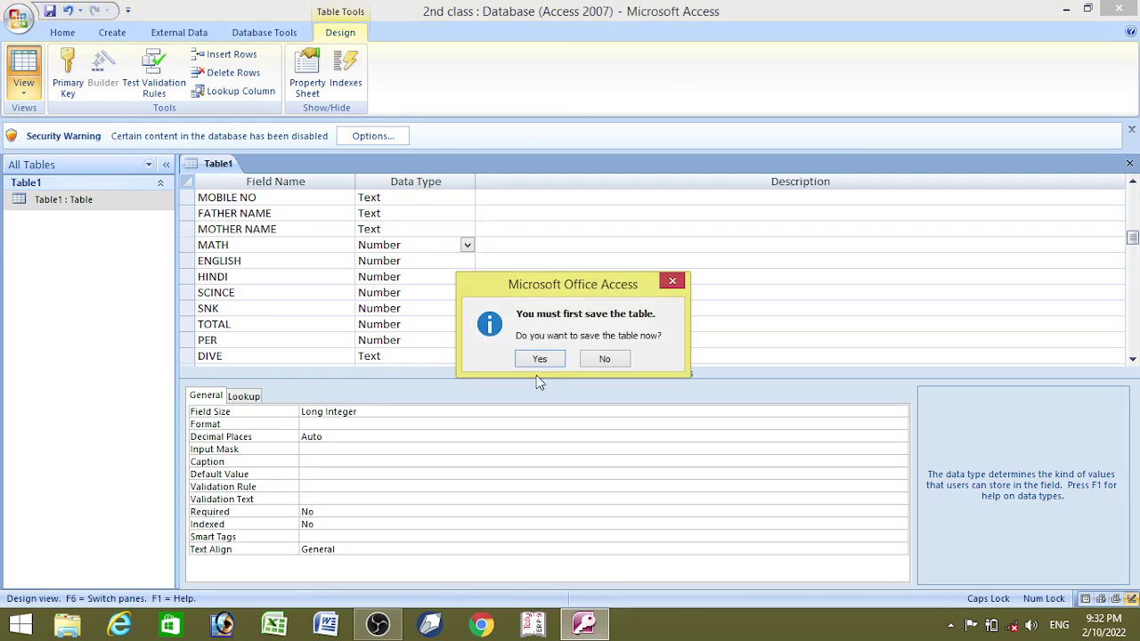
- Save the table and scroll right to the record's MATH cell
left_click(539, 358)
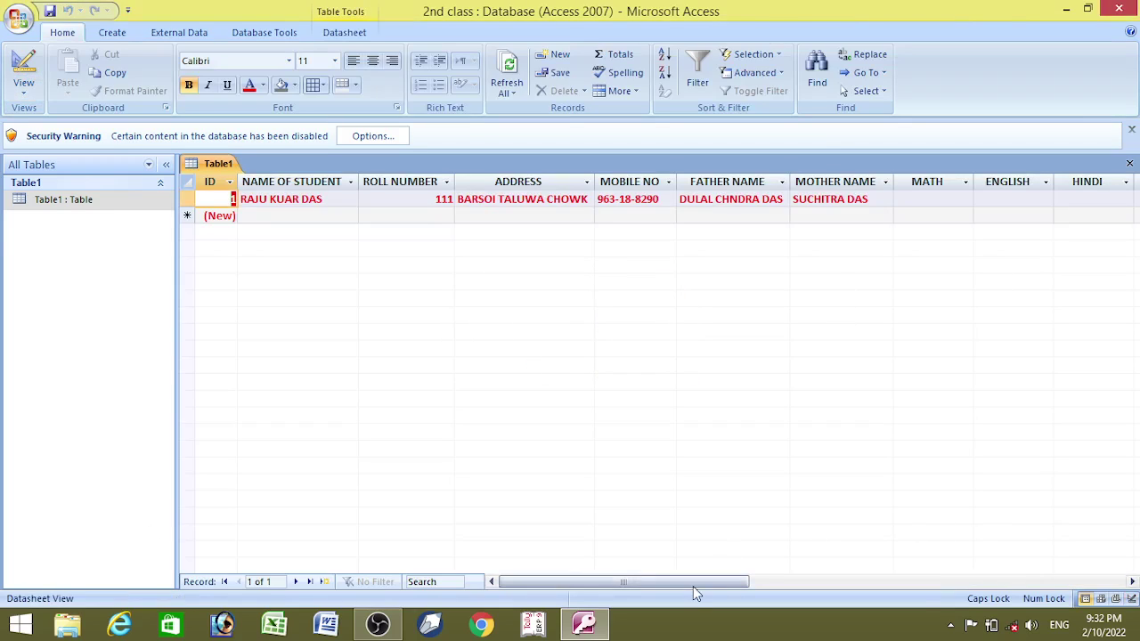
left_click_drag(693, 586, 726, 590)
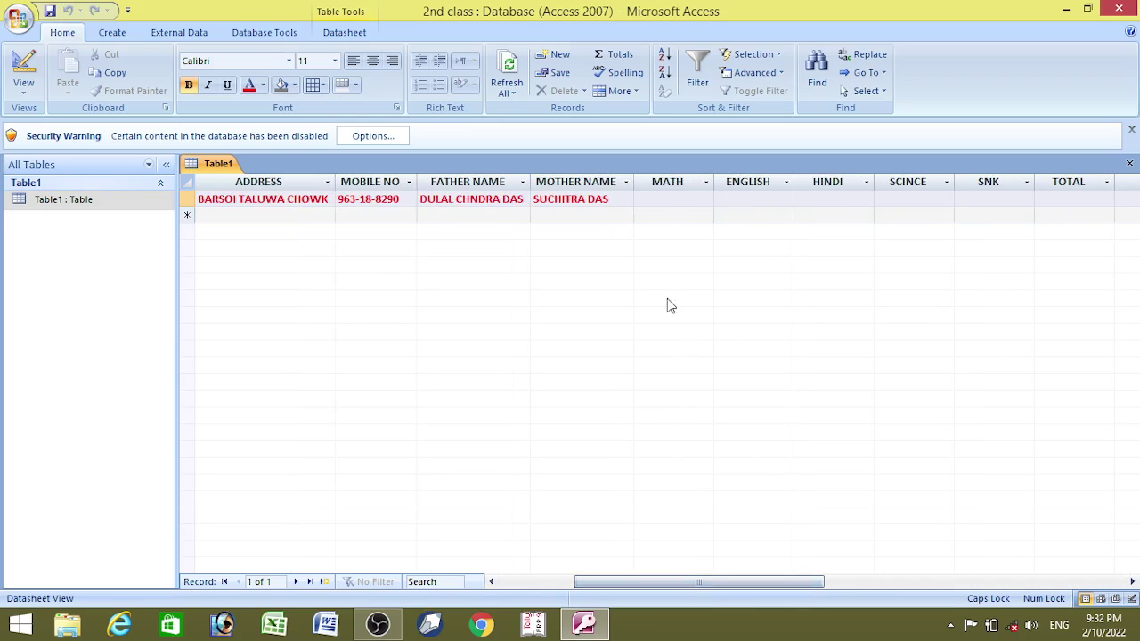
left_click(669, 200)
- Enter marks 70 for MATH and 50 each for ENGLISH, HINDI, SCINCE and SNK
type("70")
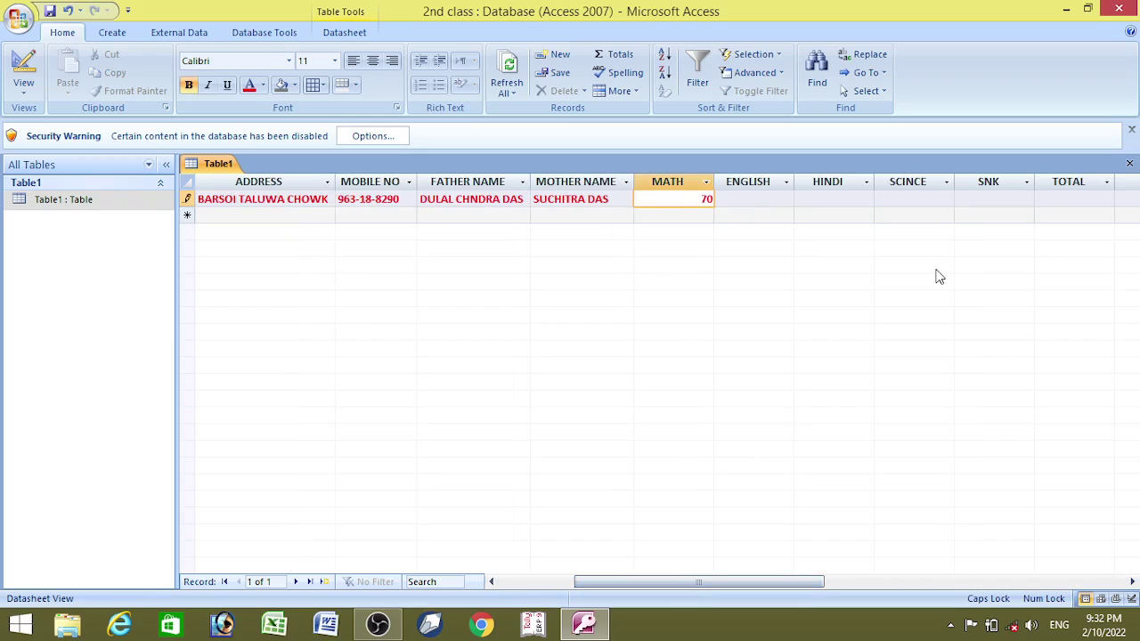
key("Tab")
type("50")
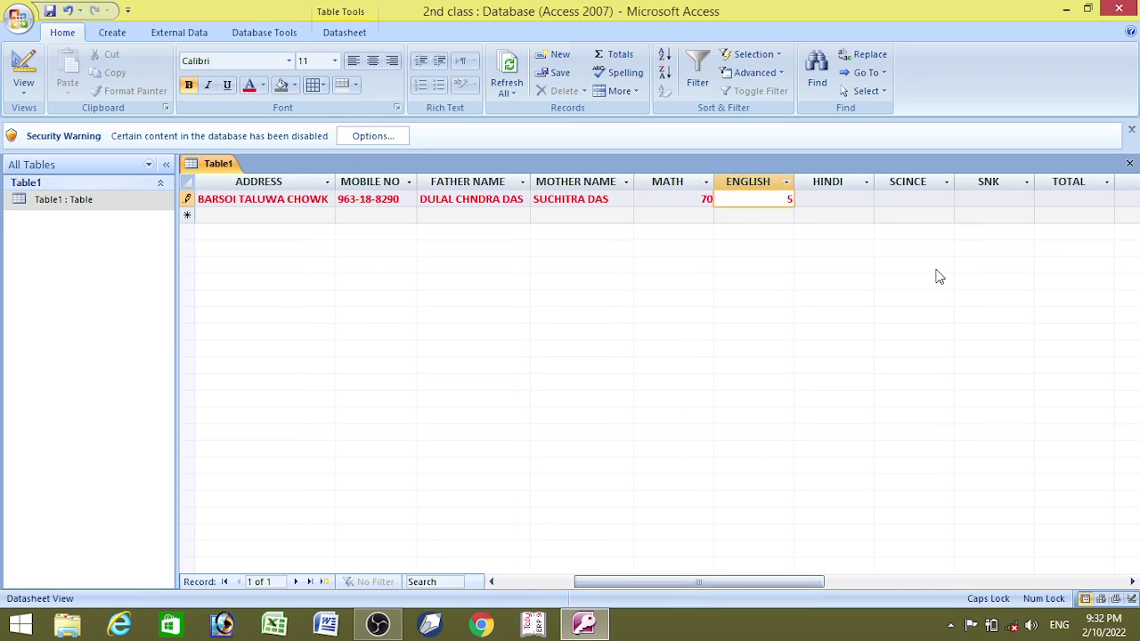
key("Tab")
type("50")
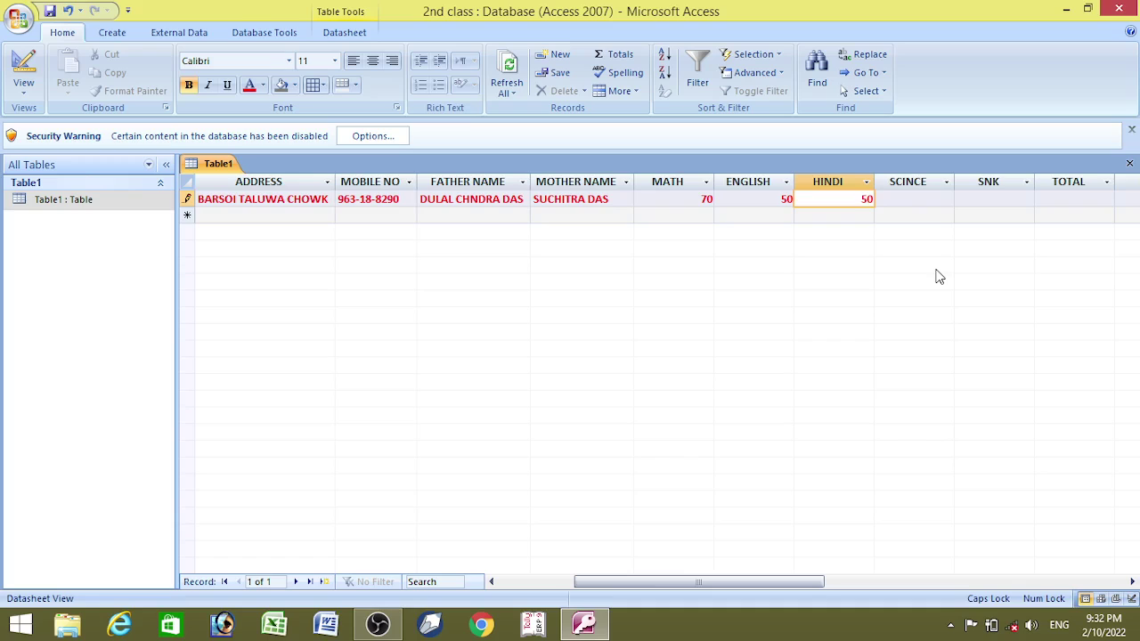
key("Tab")
type("50")
key("Tab")
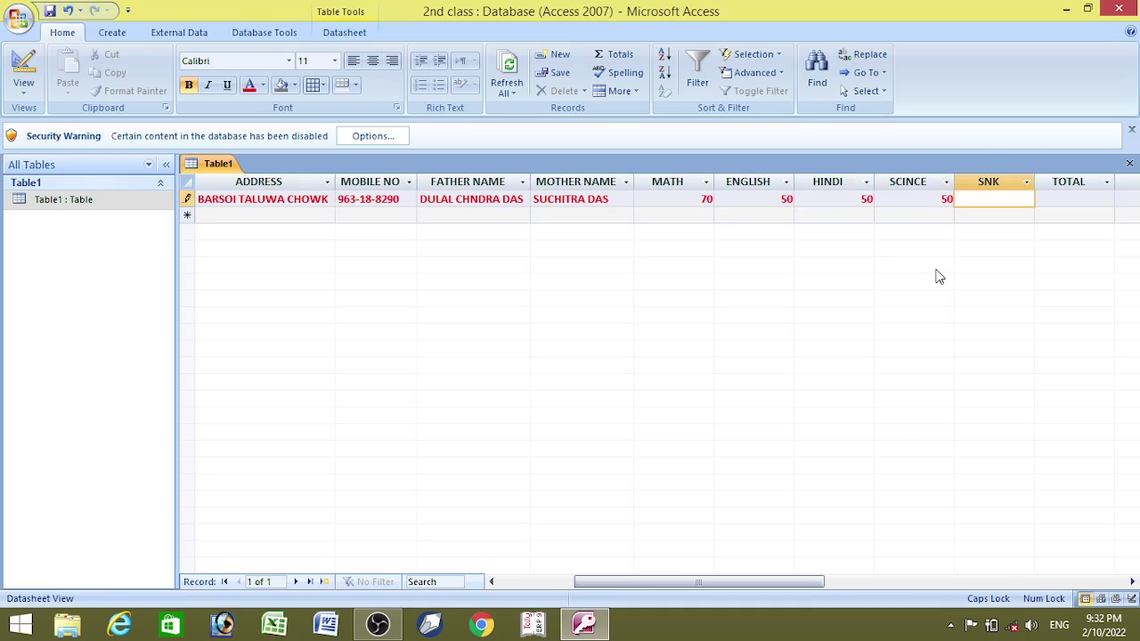
type("50")
key("Tab")
key("Tab")
key("Tab")
key("Tab")
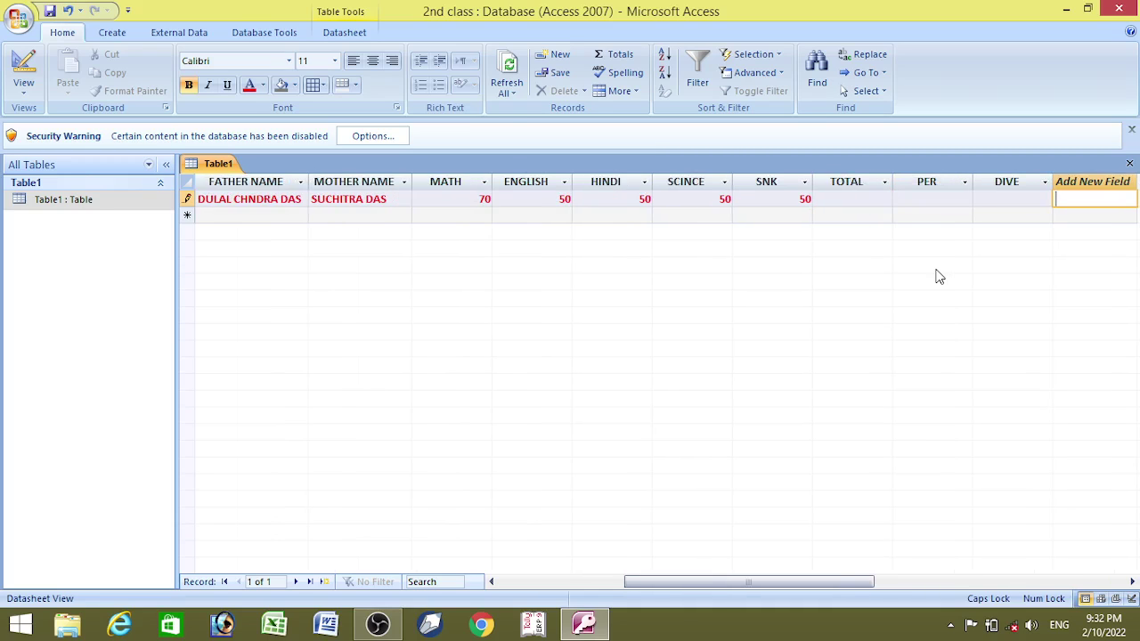
key("Tab")
key("Tab")
key("Tab")
key("Tab")
key("Tab")
key("Tab")
key("Tab")
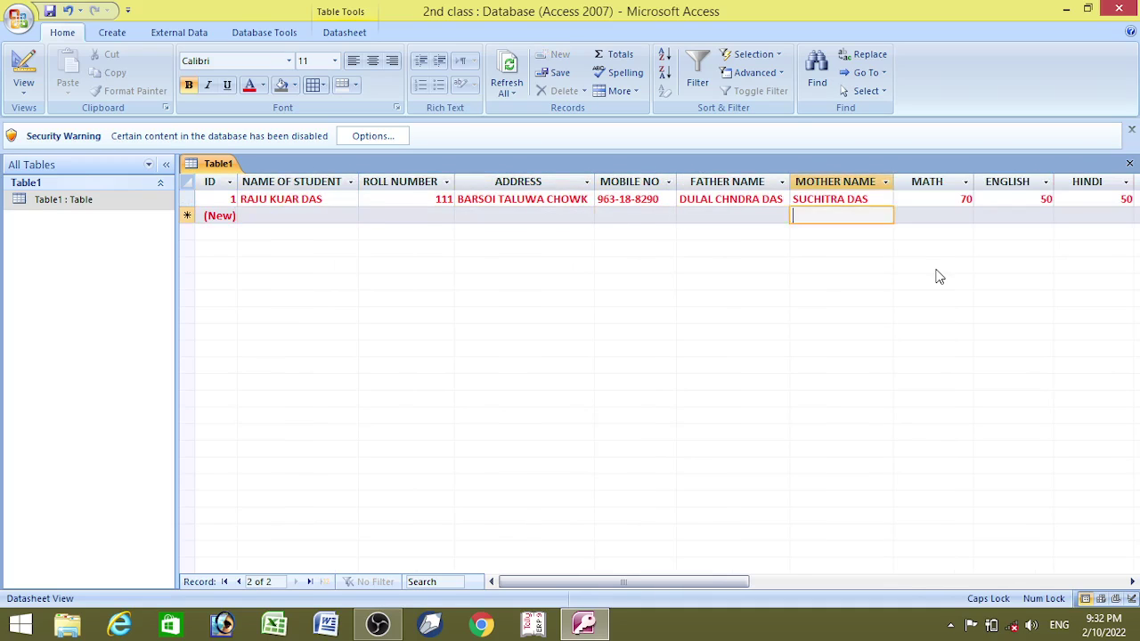
key("Tab")
key("Tab")
key("Tab")
key("Tab")
key("Tab")
key("Tab")
key("Tab")
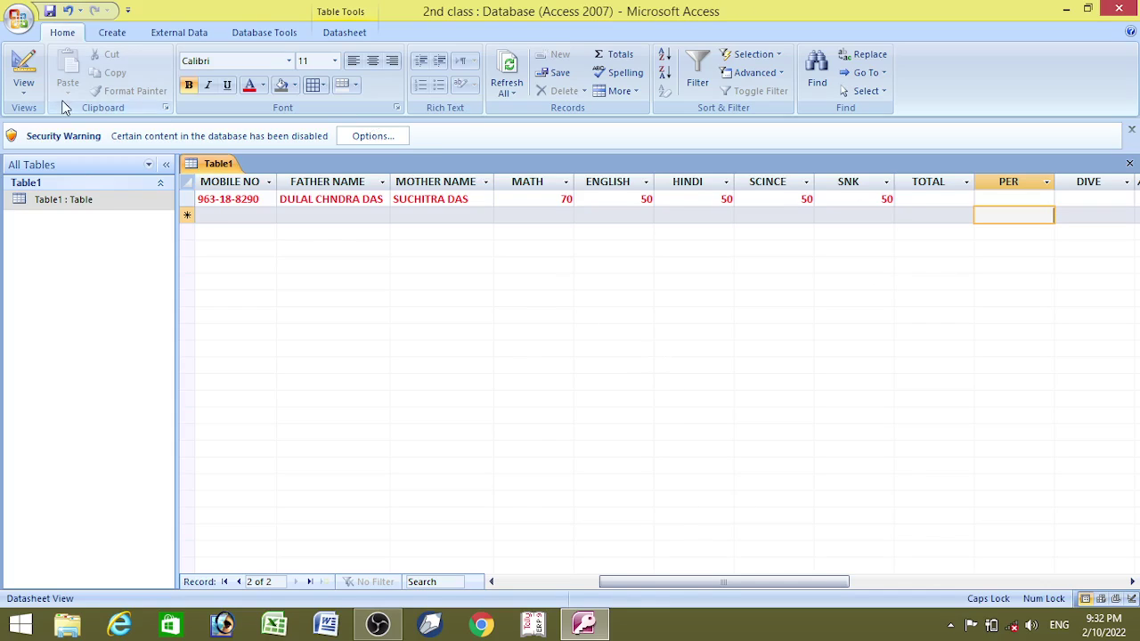
- Rename the DIVE field to DIV in Design View and save the table
left_click(24, 88)
left_click(74, 231)
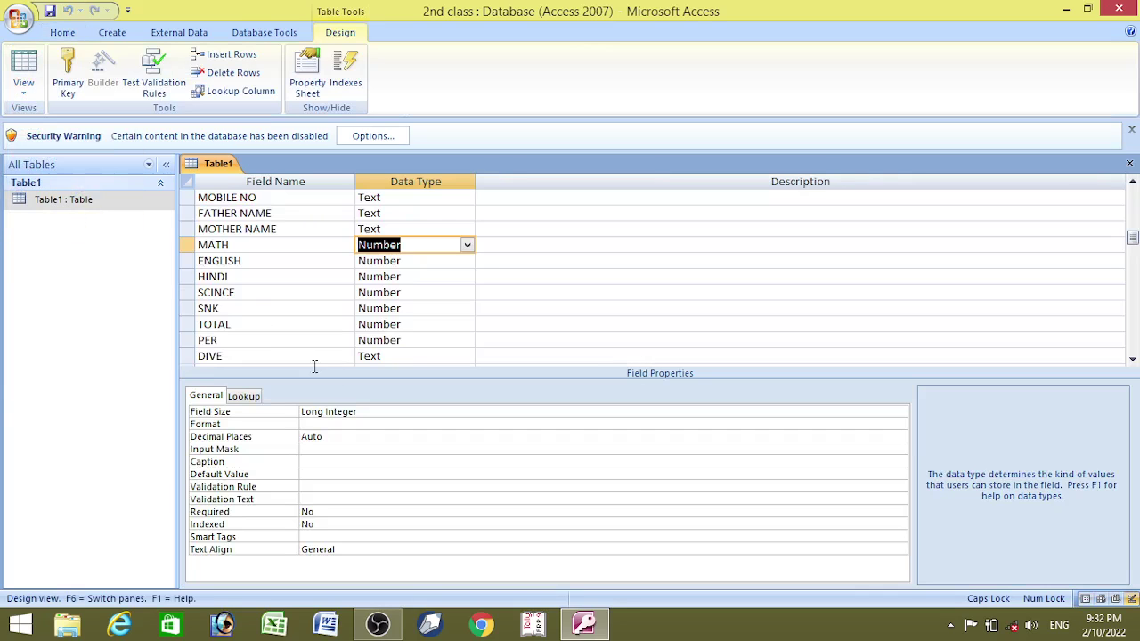
left_click(261, 354)
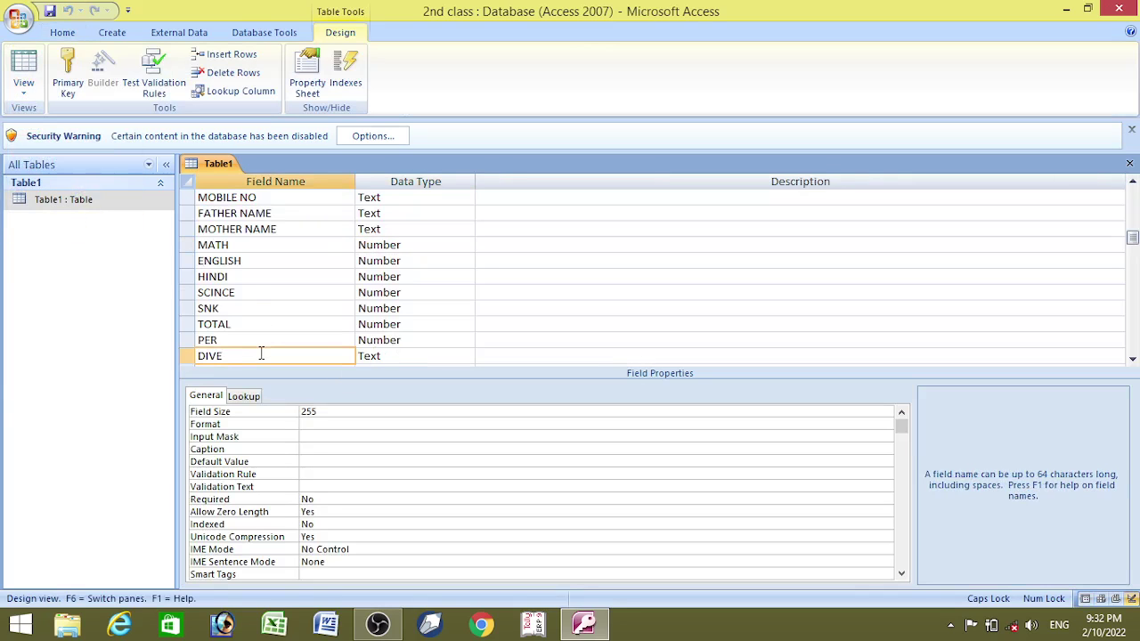
key("BackSpace")
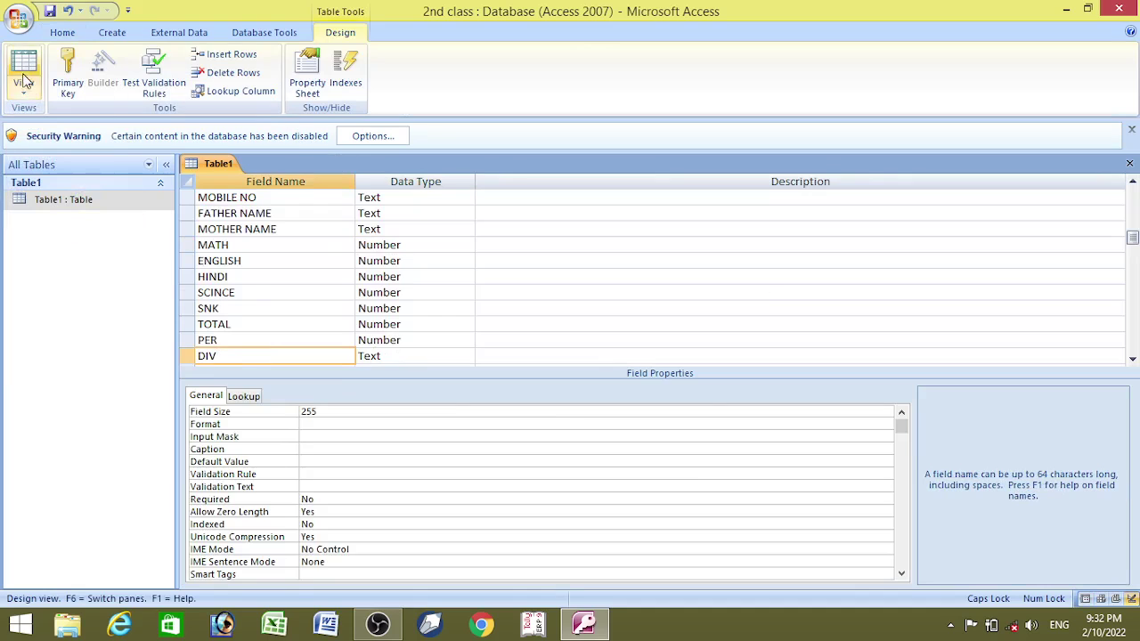
left_click(24, 67)
left_click(538, 358)
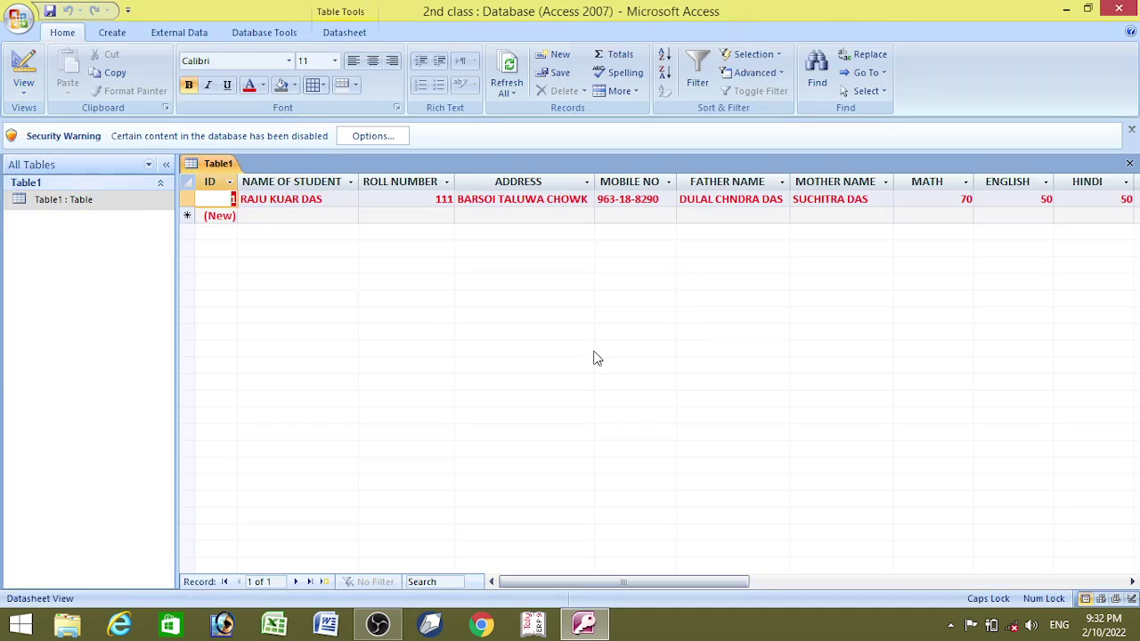